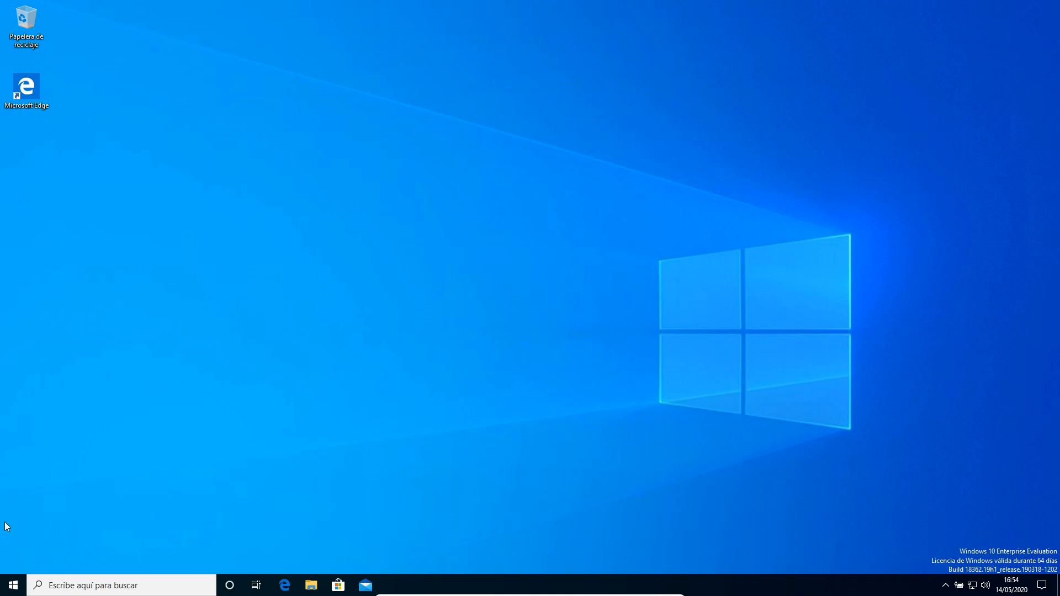
Open Disk Management from the Start context menu and maximize its window.
right_click(14, 591)
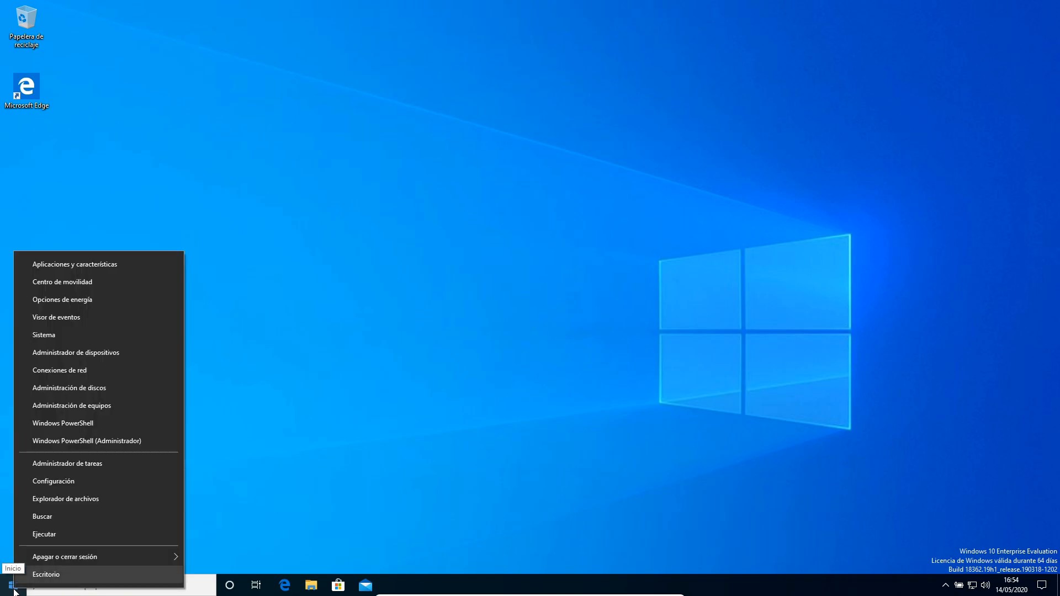
click(82, 389)
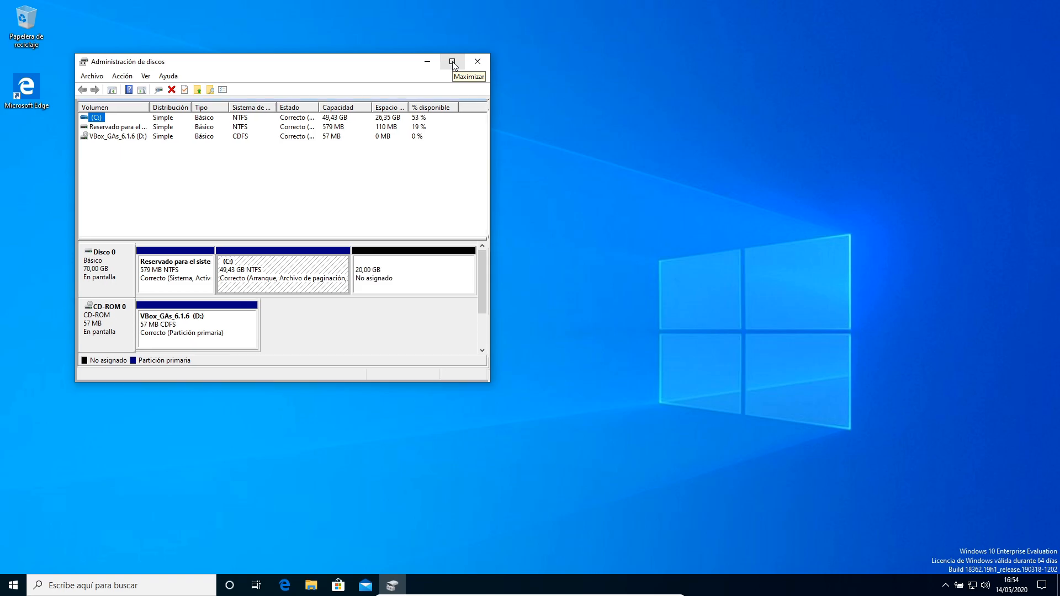
click(452, 62)
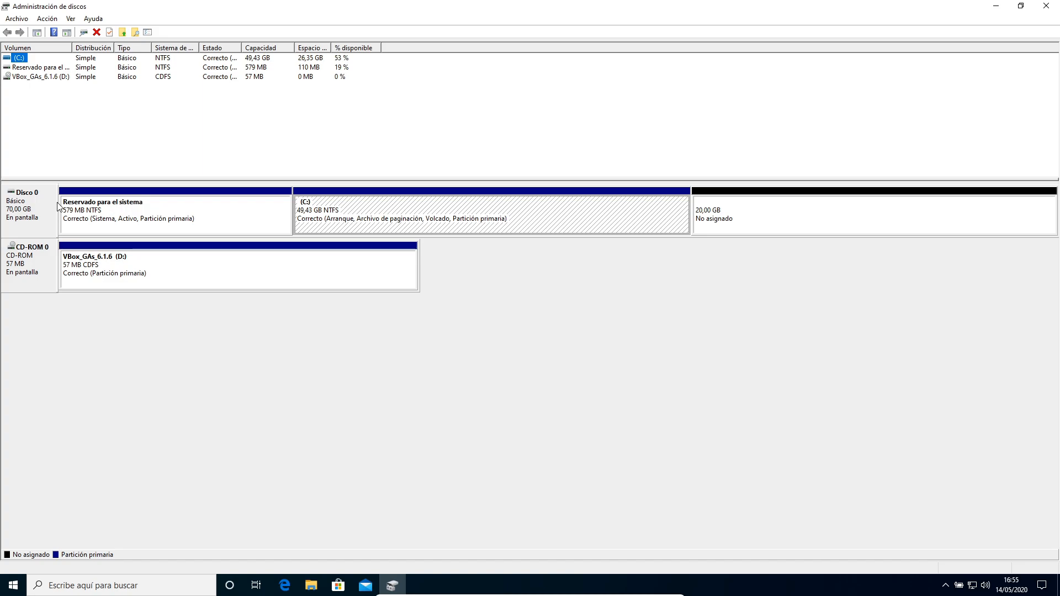
Examine the partitions and unallocated space on Disco 0.
click(158, 217)
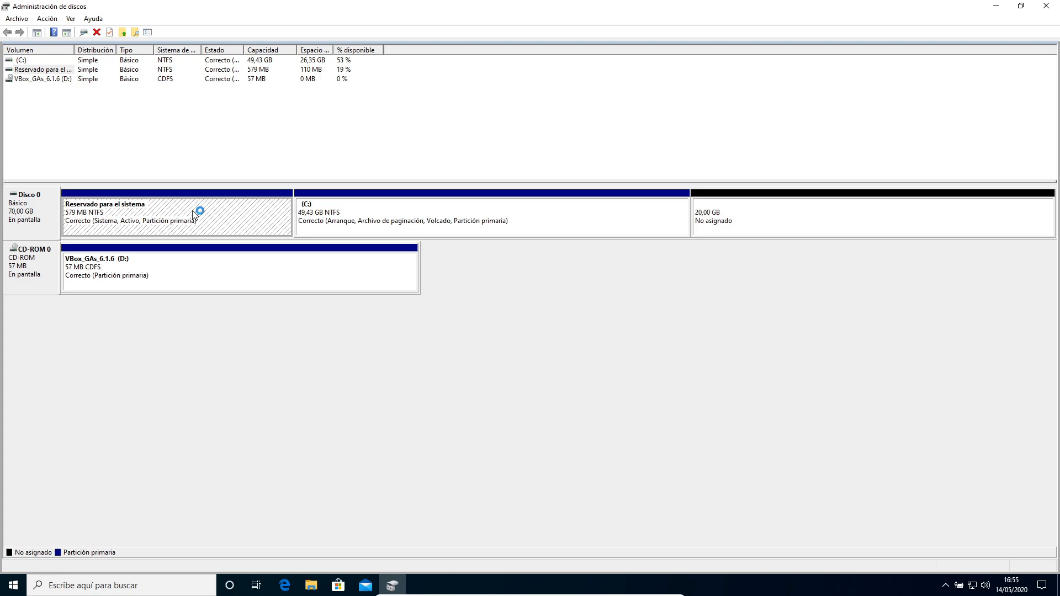
click(490, 205)
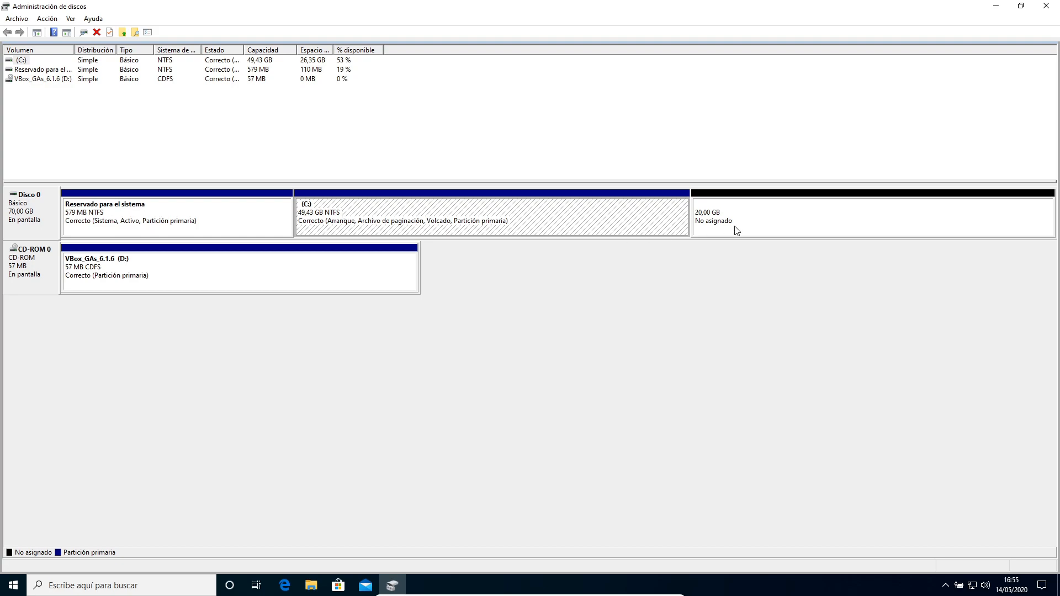
click(780, 214)
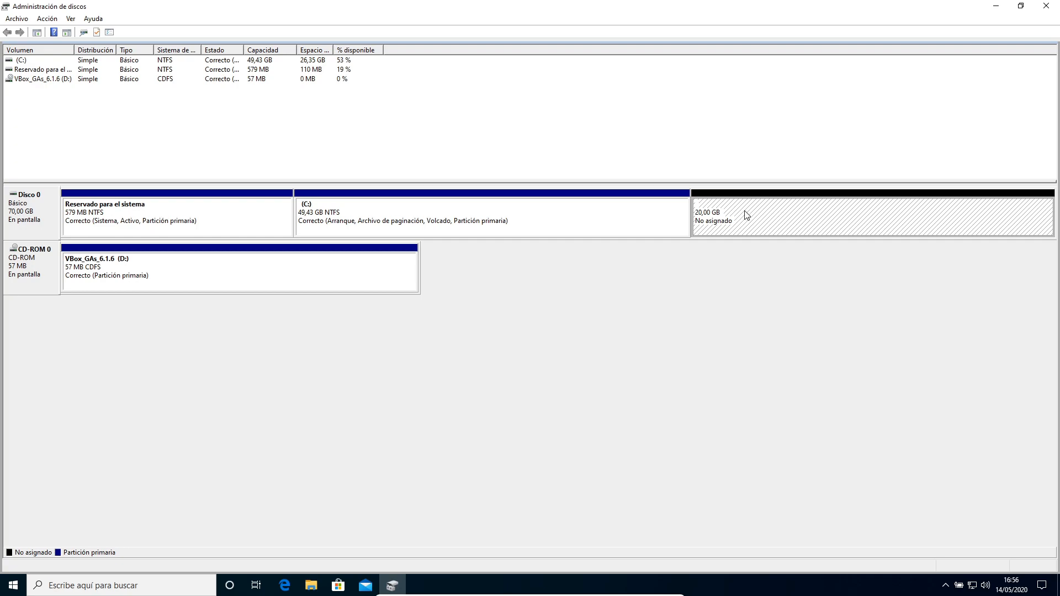
click(507, 218)
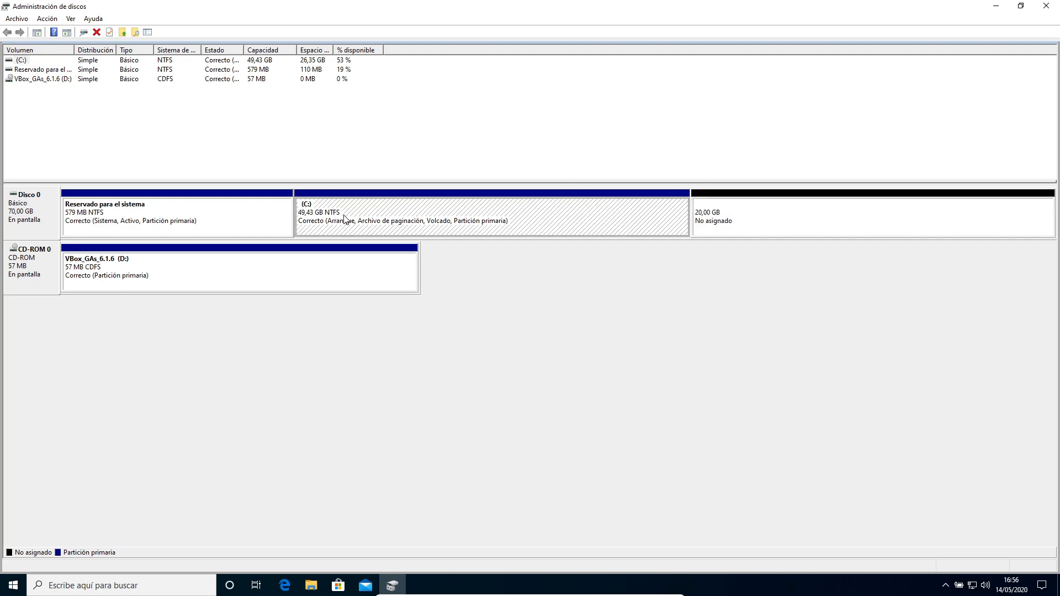
click(260, 219)
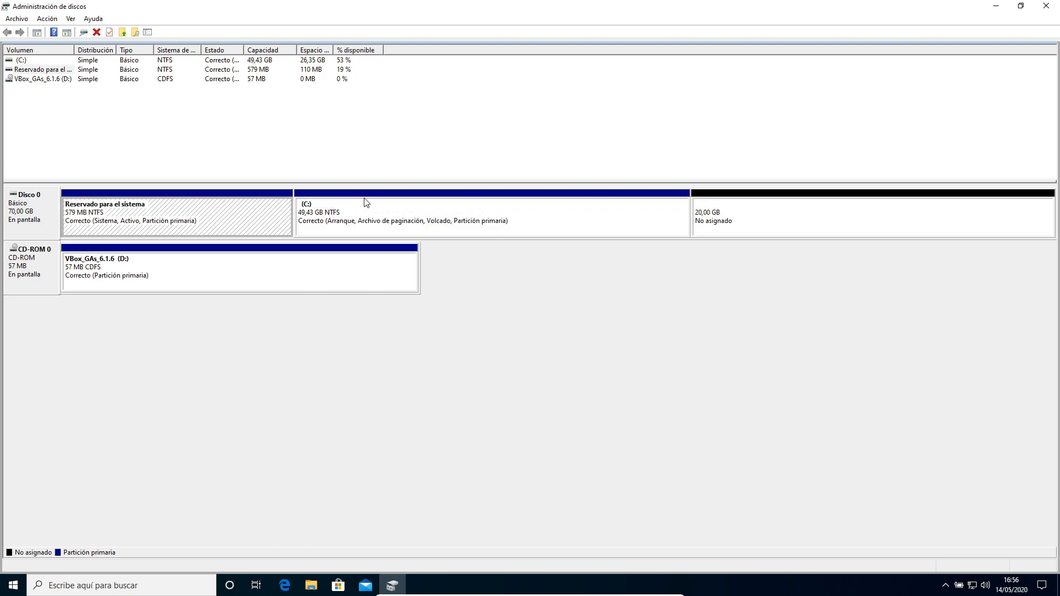
click(472, 223)
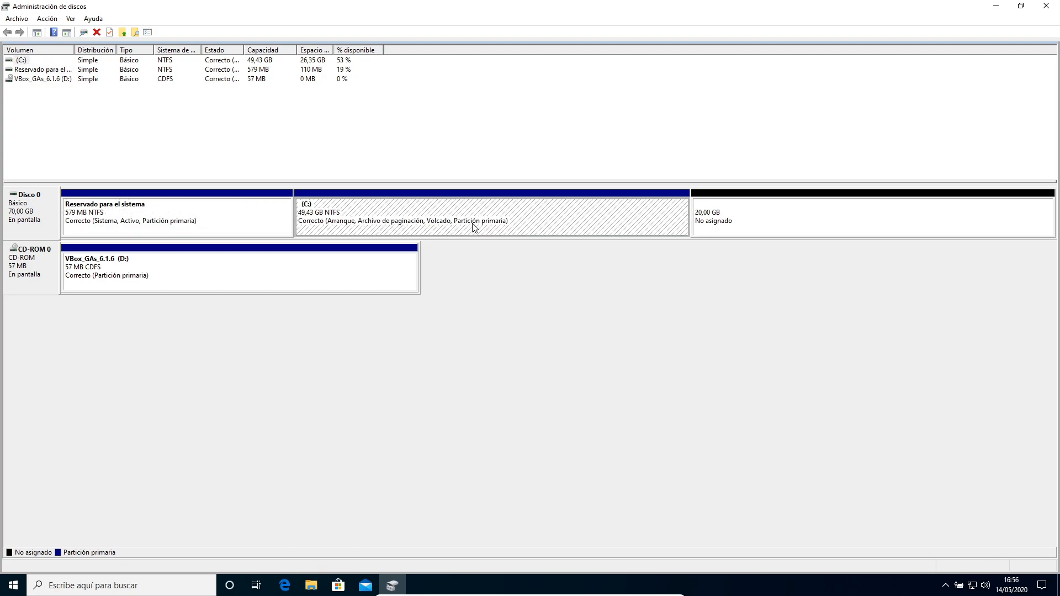
click(864, 217)
click(563, 224)
click(262, 221)
click(540, 221)
Extend the C: volume by 10000 MB using the Extend Volume wizard.
right_click(629, 219)
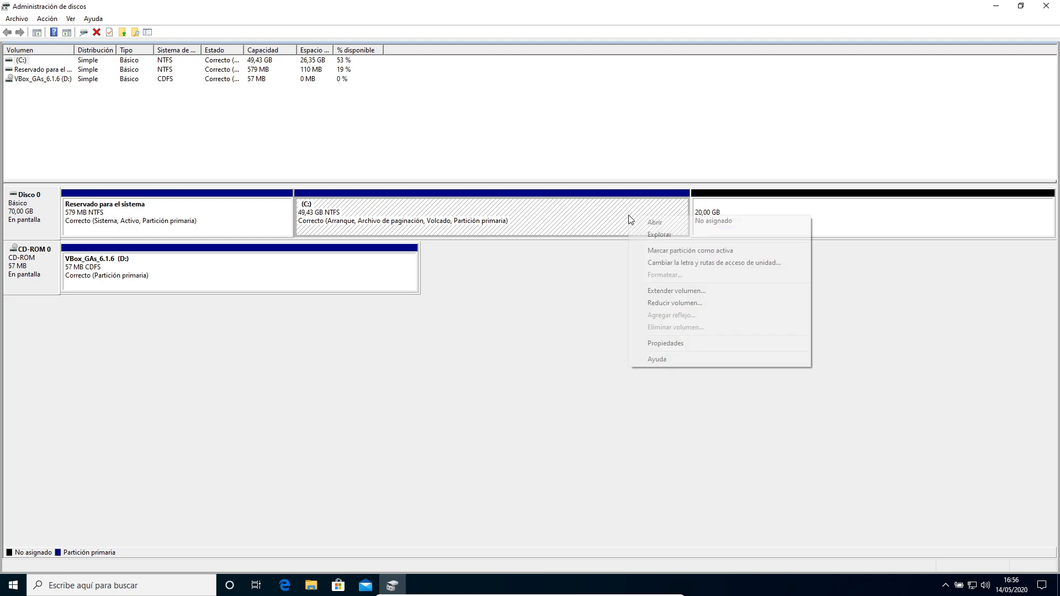
click(672, 292)
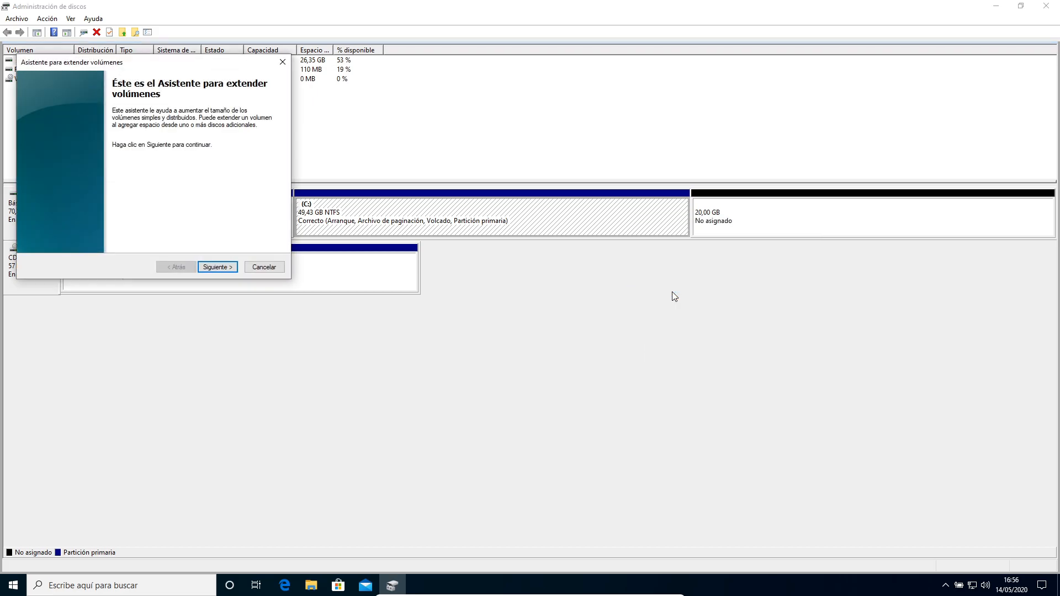
click(215, 268)
drag(152, 66, 549, 277)
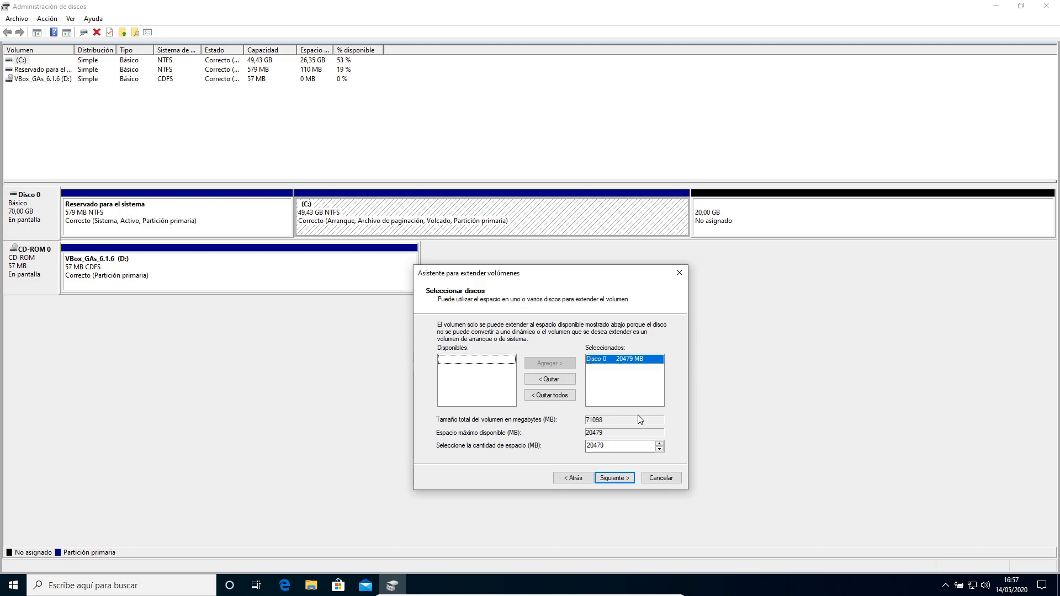
double_click(613, 446)
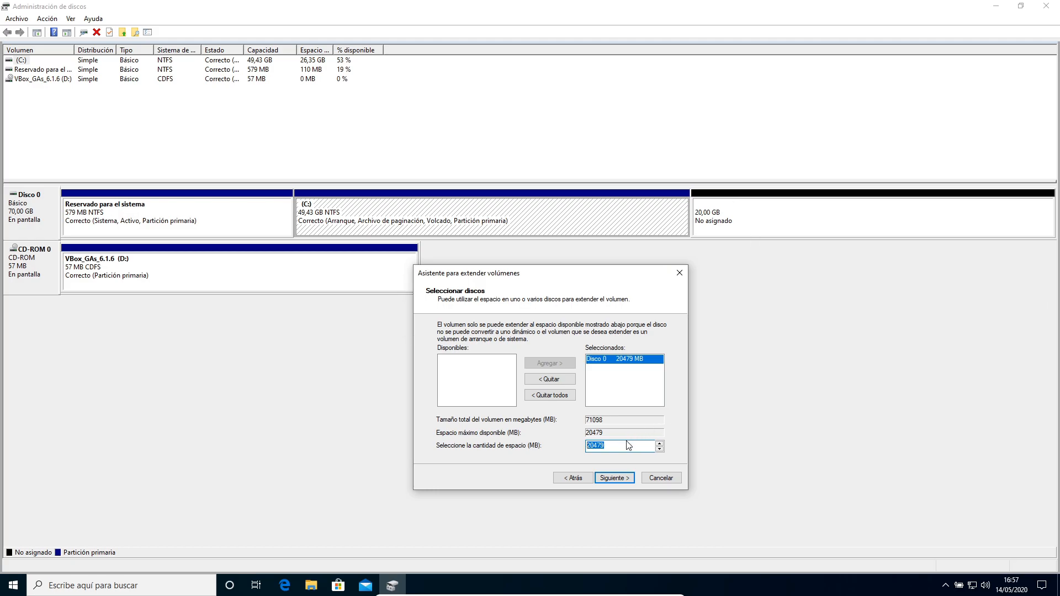
text(10000)
click(614, 478)
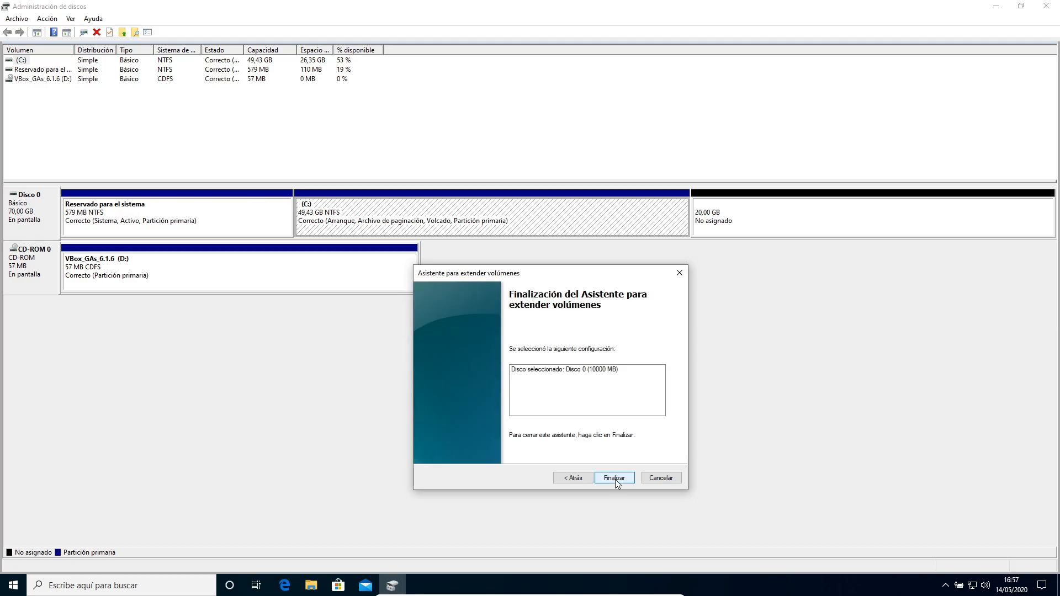
click(615, 479)
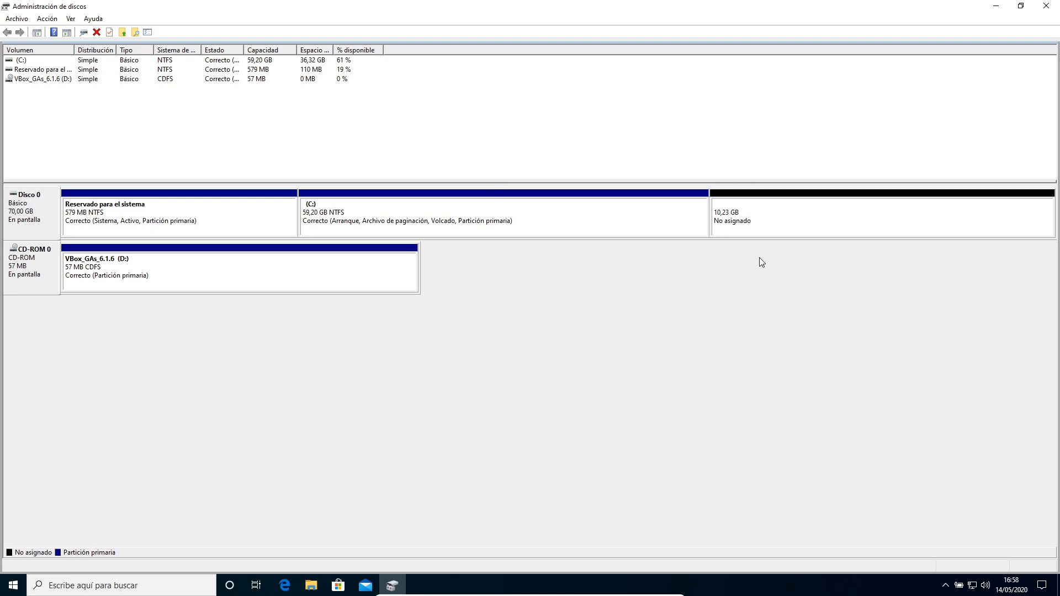
Check the C: drive's size in File Explorer's This PC view, then close the window.
click(310, 588)
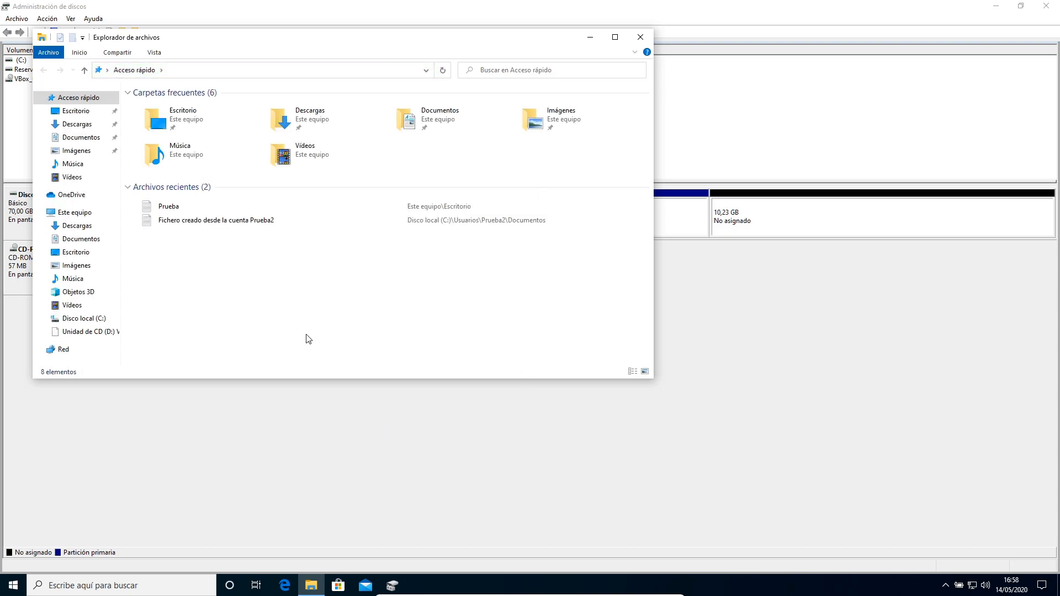
click(75, 214)
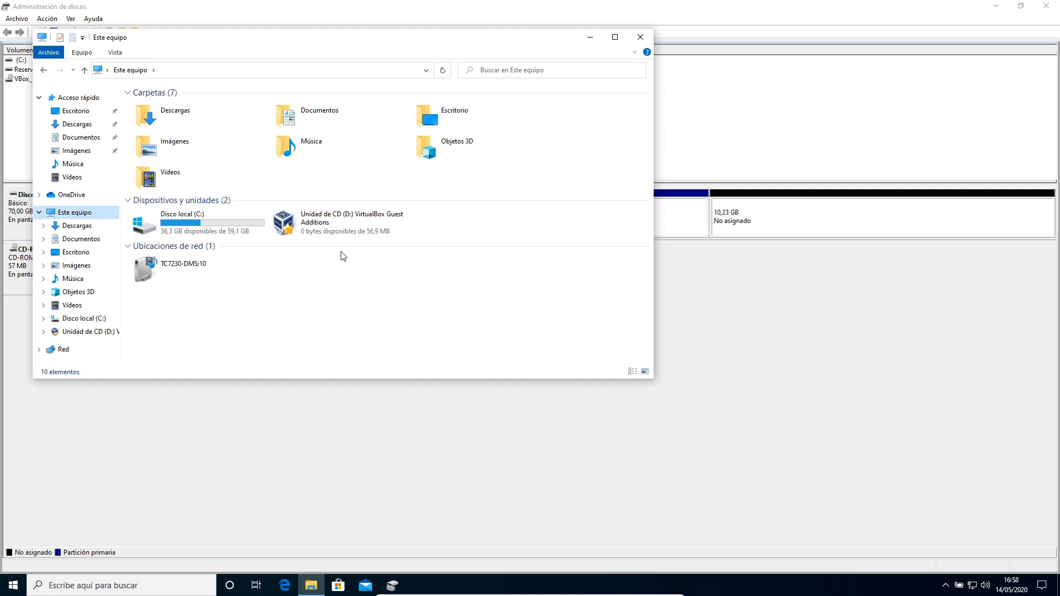
click(641, 37)
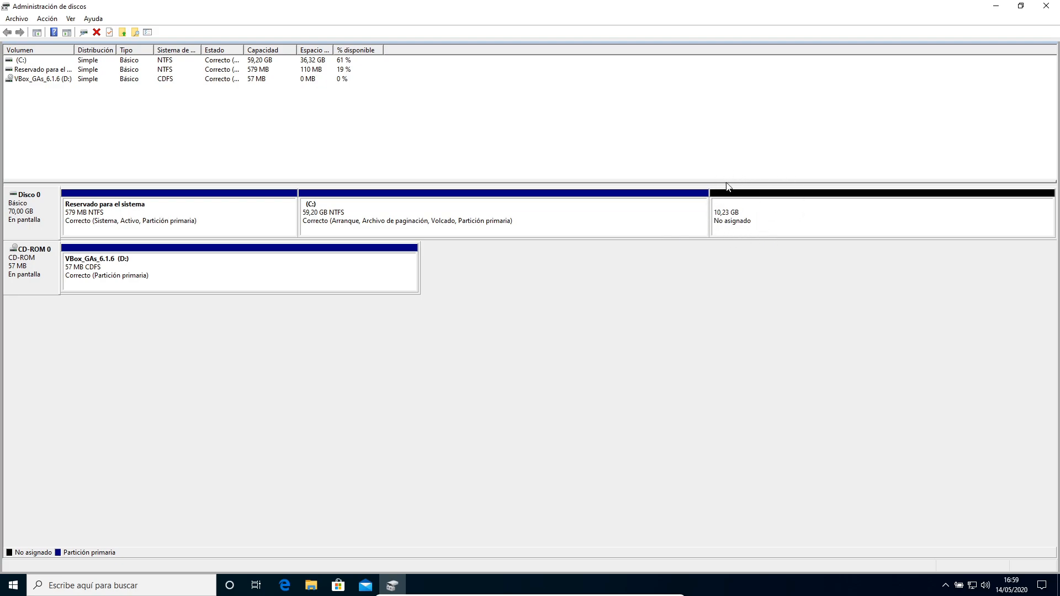
Shrink the C: volume by 10000 MB.
click(665, 224)
right_click(666, 225)
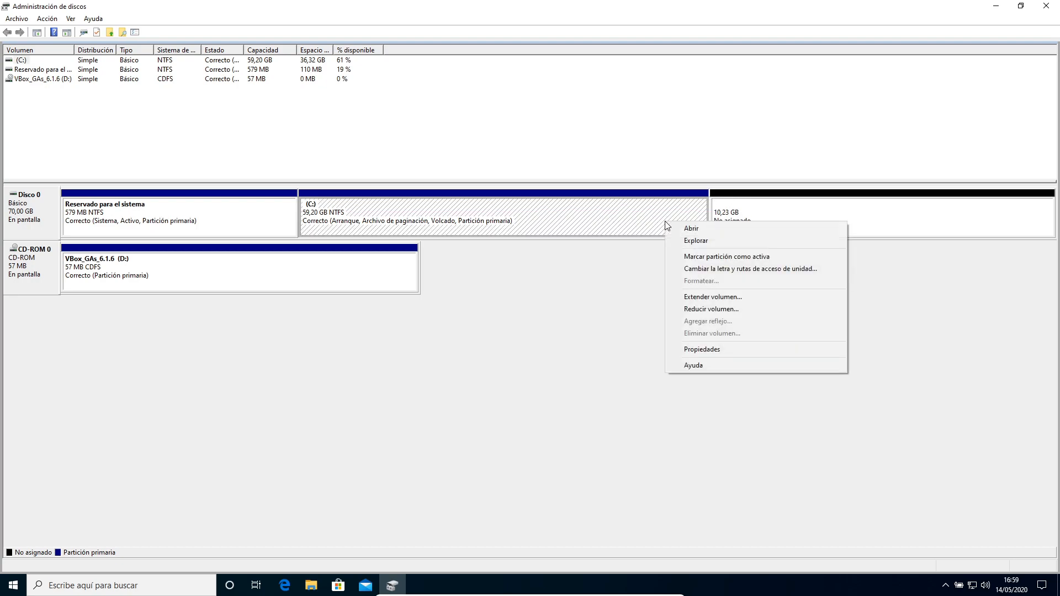
click(708, 311)
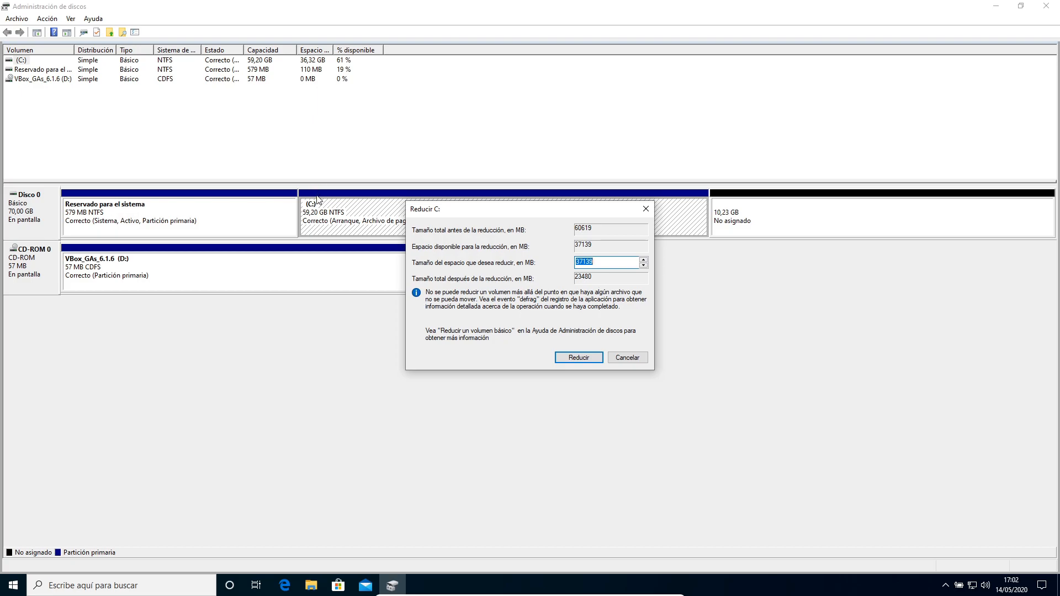
drag(603, 260, 540, 266)
text(10000)
click(579, 358)
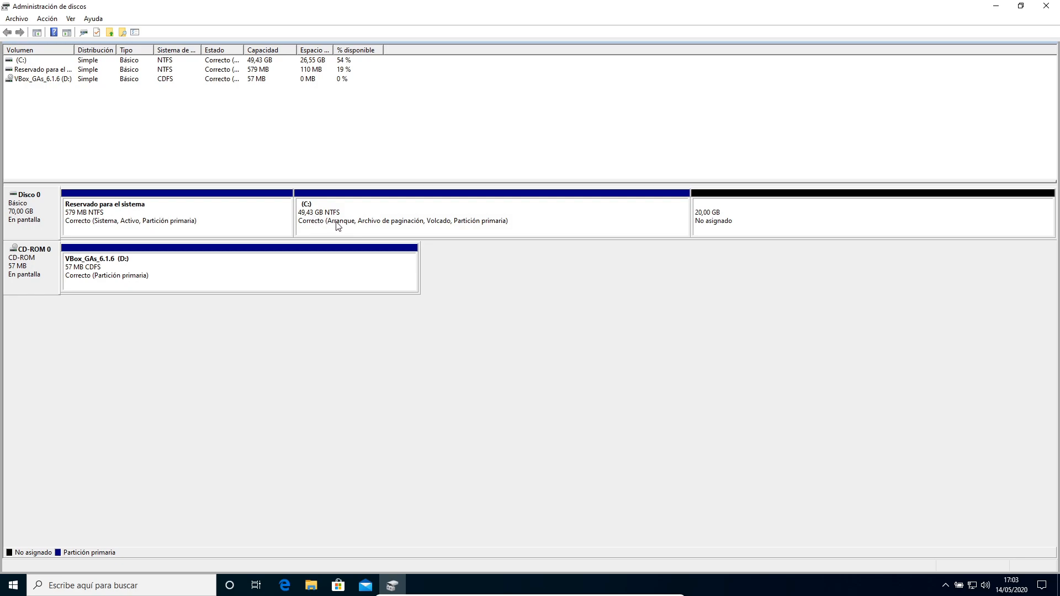
Start a New Simple Volume on the unallocated space and set its size to 15000 MB.
click(763, 221)
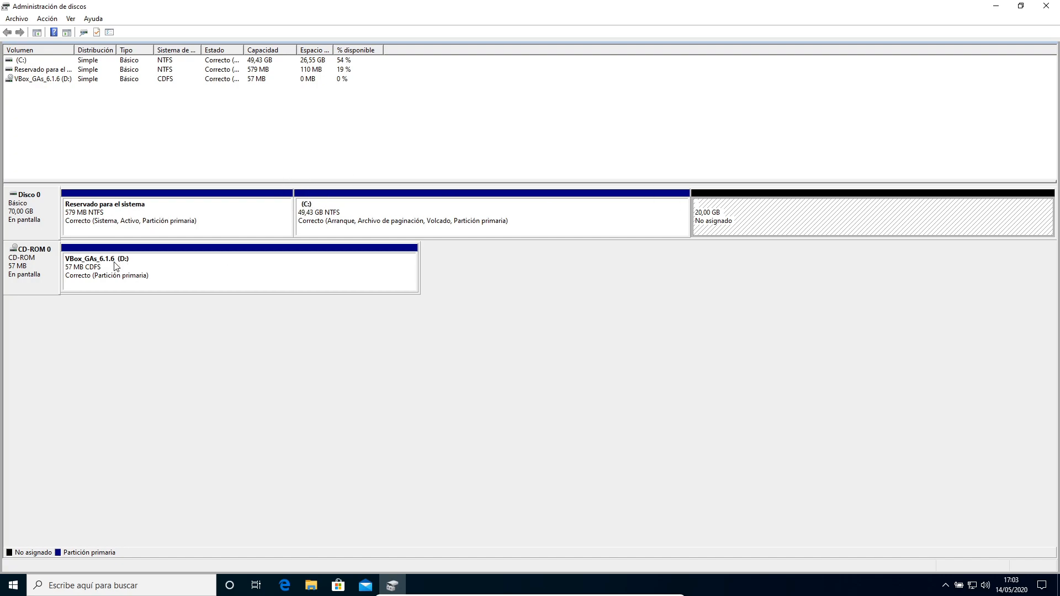
right_click(731, 226)
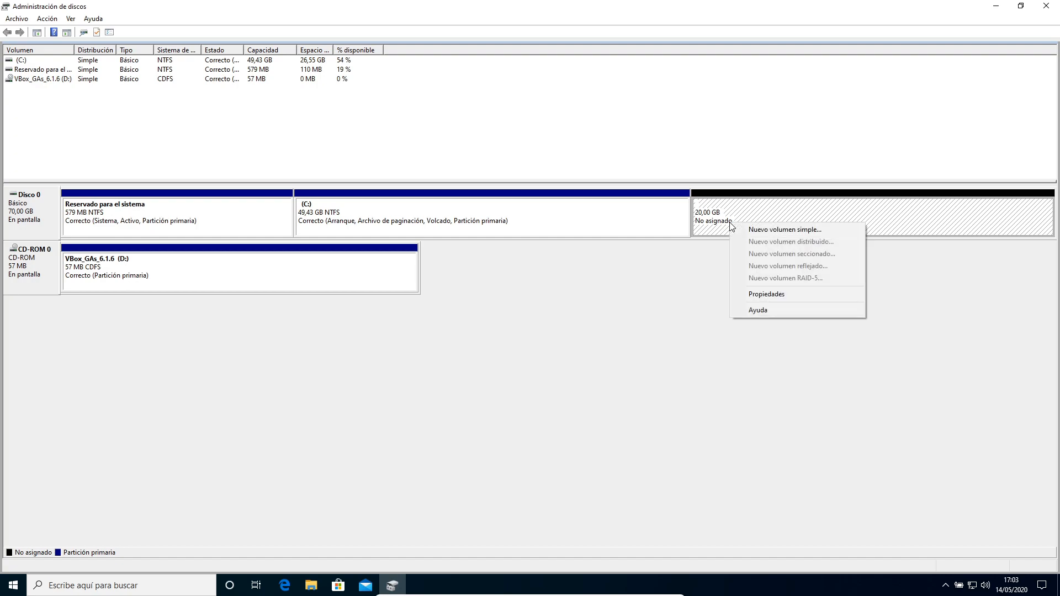
click(760, 229)
drag(194, 66, 510, 160)
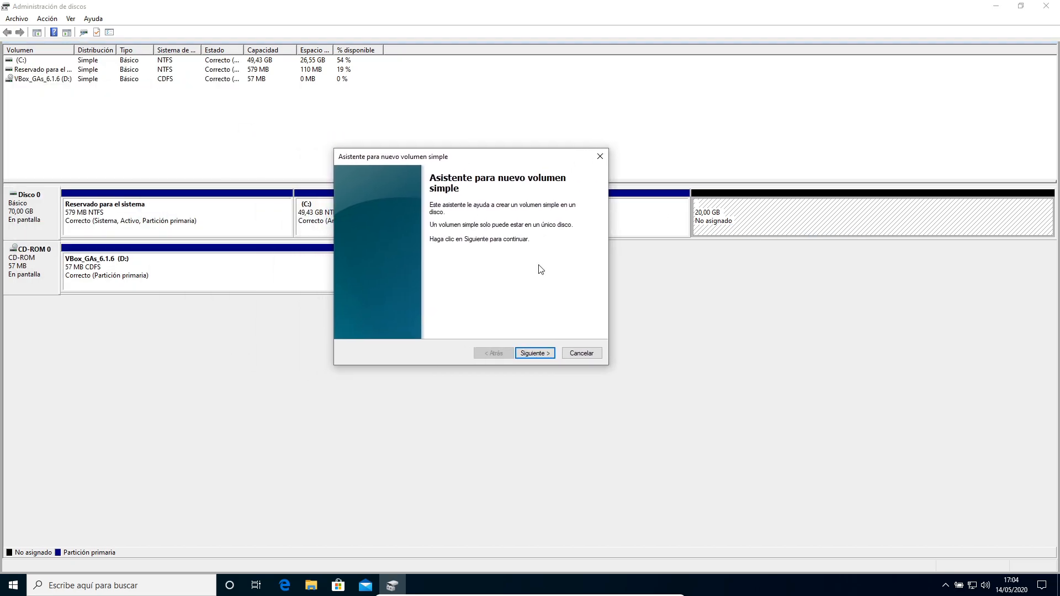
click(534, 353)
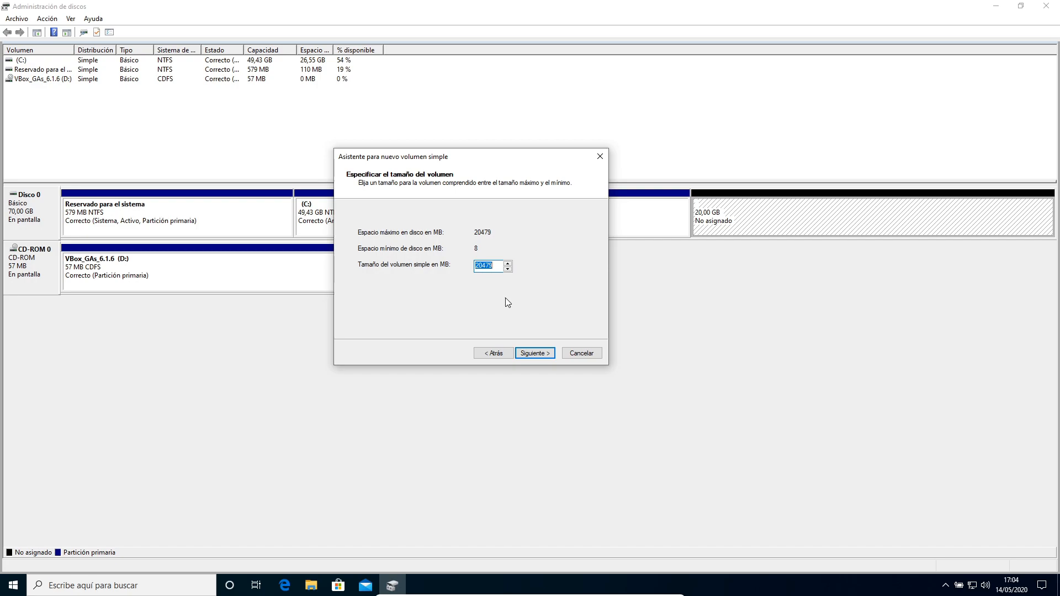
click(496, 265)
key(BackSpace)
key(BackSpace)
key(BackSpace)
key(BackSpace)
key(BackSpace)
text(15)
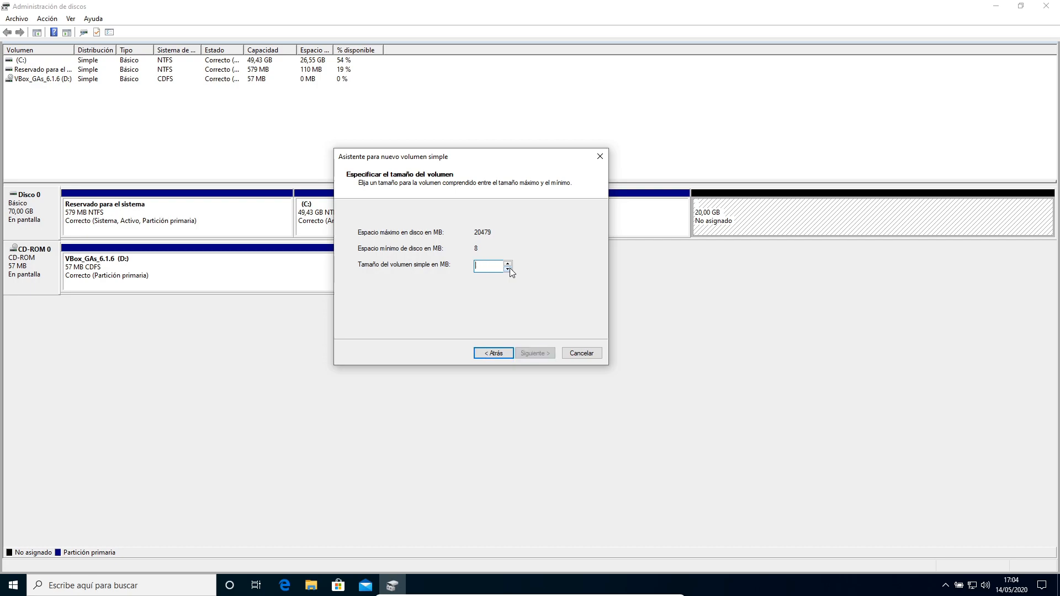
text(000)
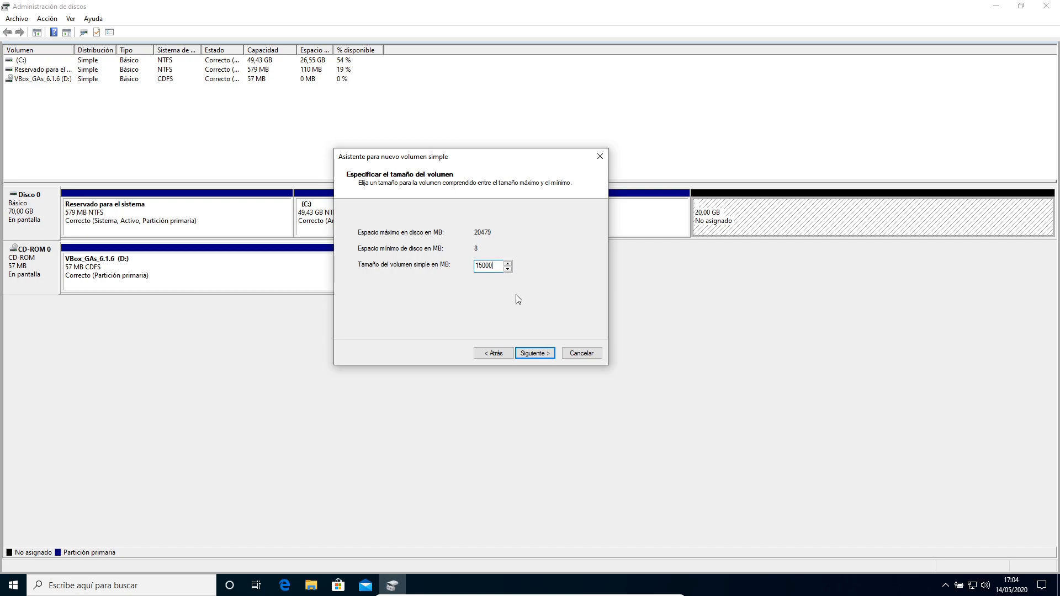
click(540, 356)
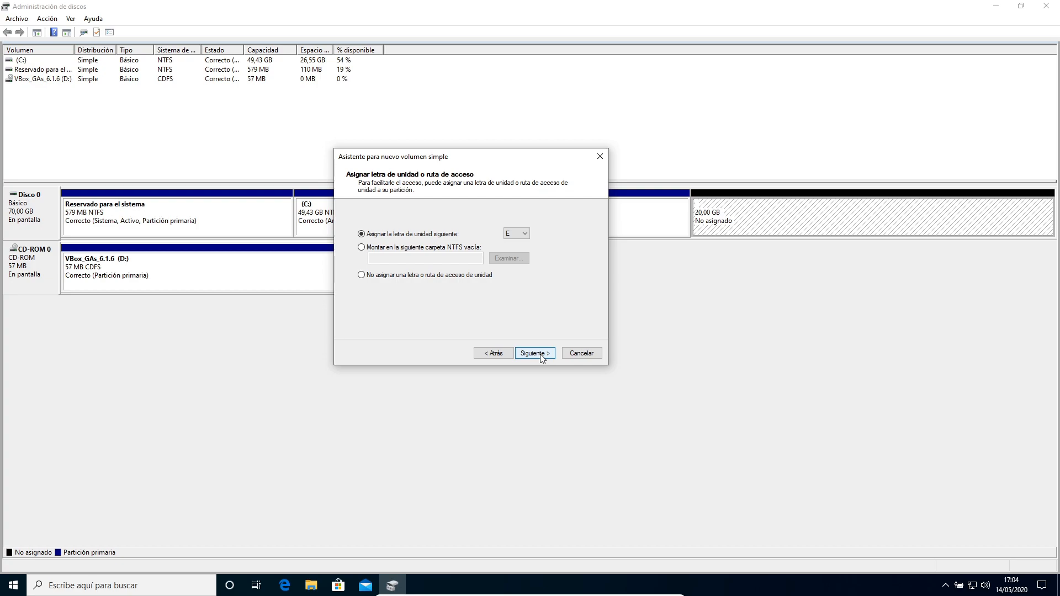
Keep drive letter E for the new volume and continue.
click(526, 234)
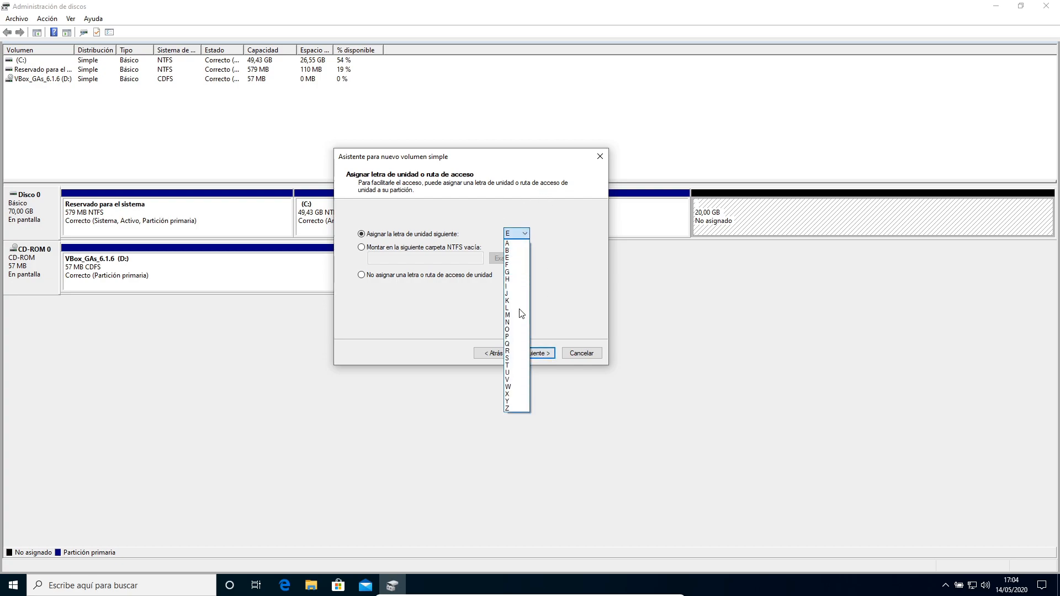
click(564, 272)
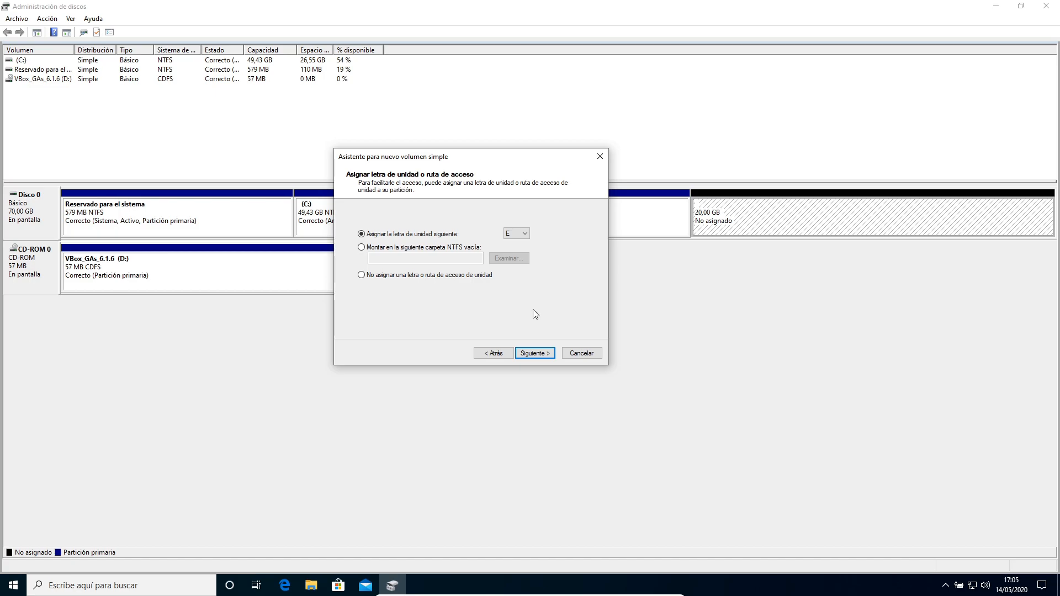
click(535, 354)
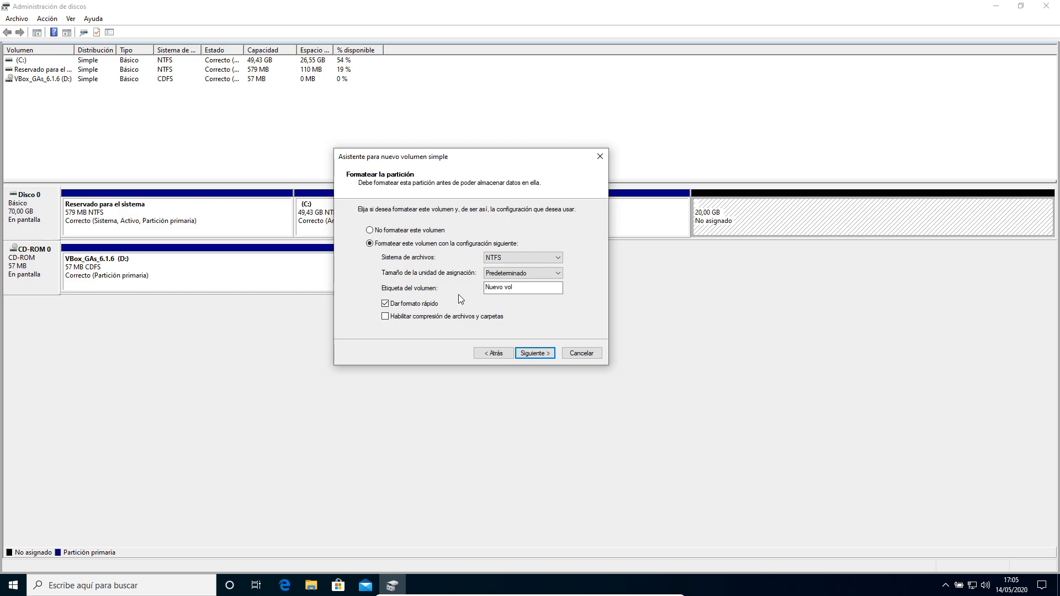
Format the new volume as NTFS with the volume label Prueba and continue.
click(531, 257)
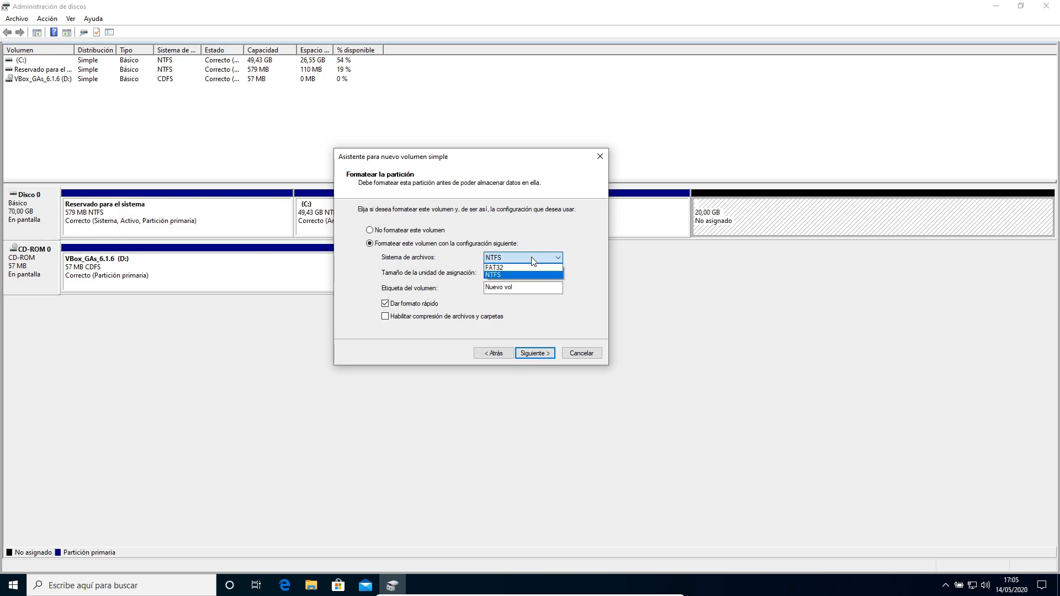
click(505, 275)
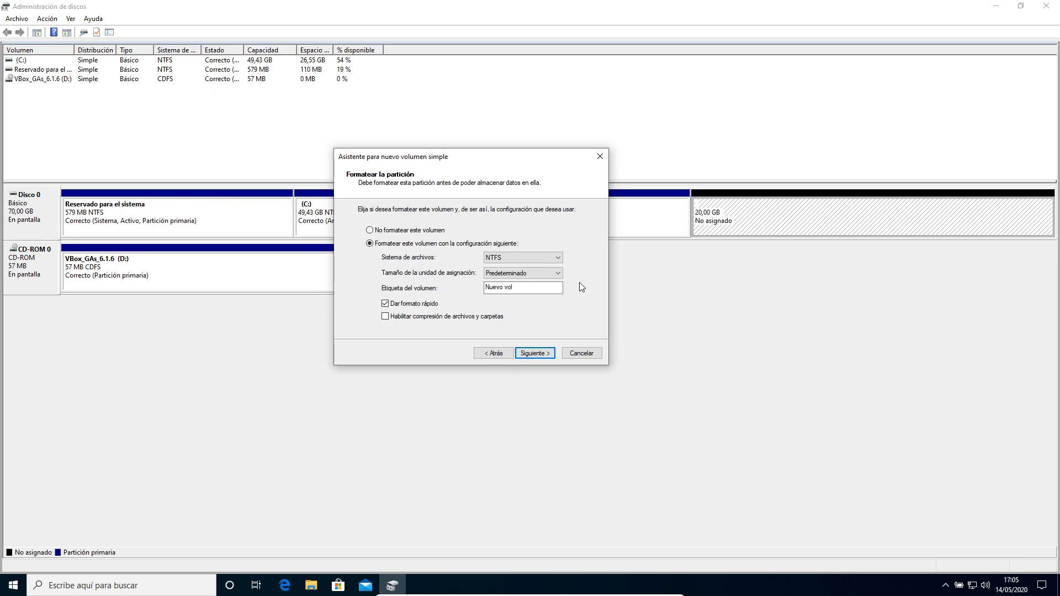
drag(554, 288, 470, 287)
text(Prueba)
click(534, 354)
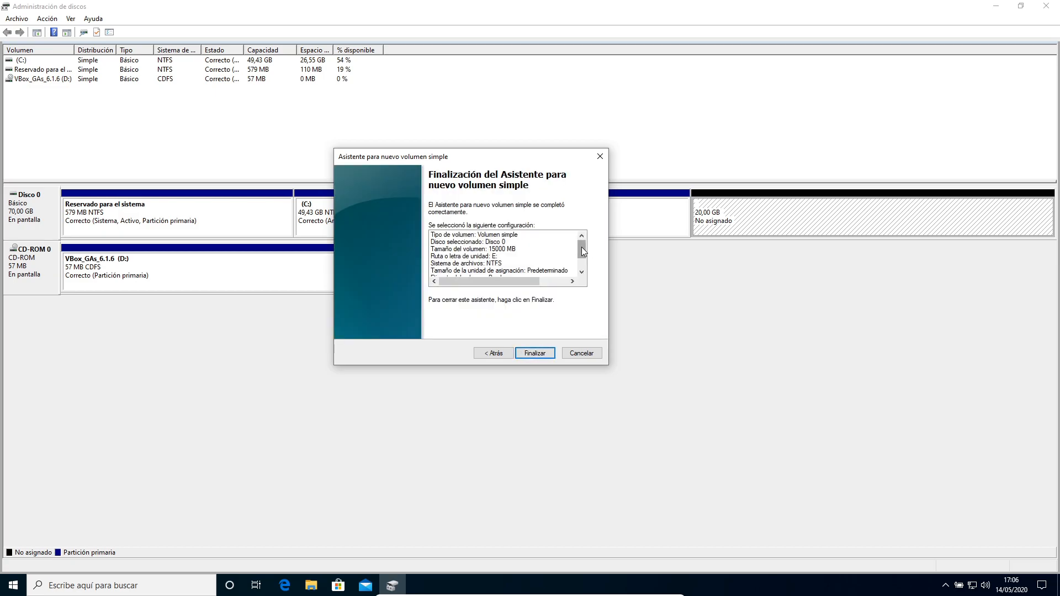
Review the configuration summary and finish the New Simple Volume wizard.
scroll(581, 248, down, 1)
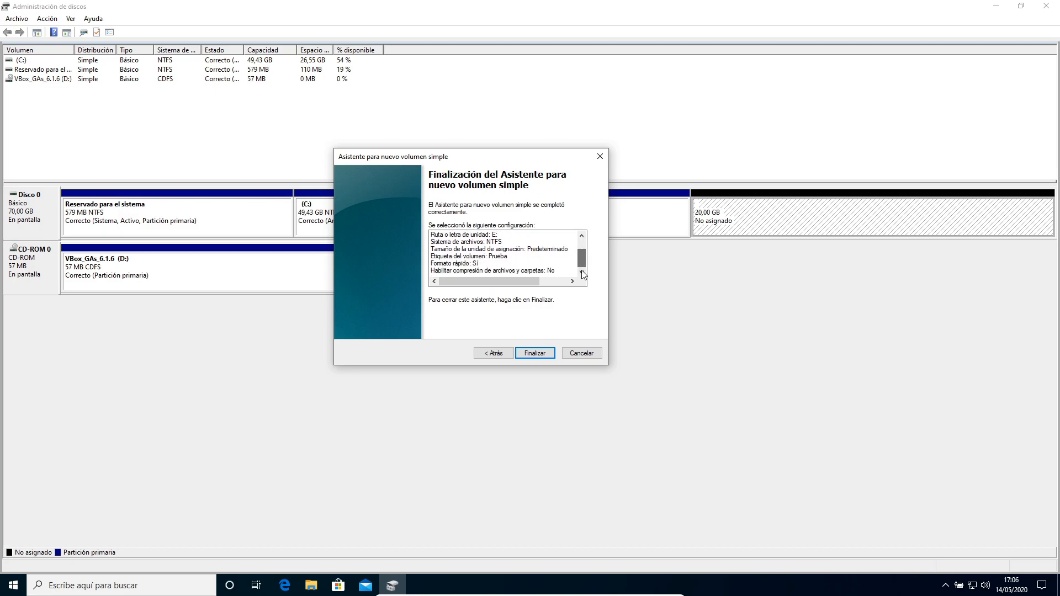
click(534, 353)
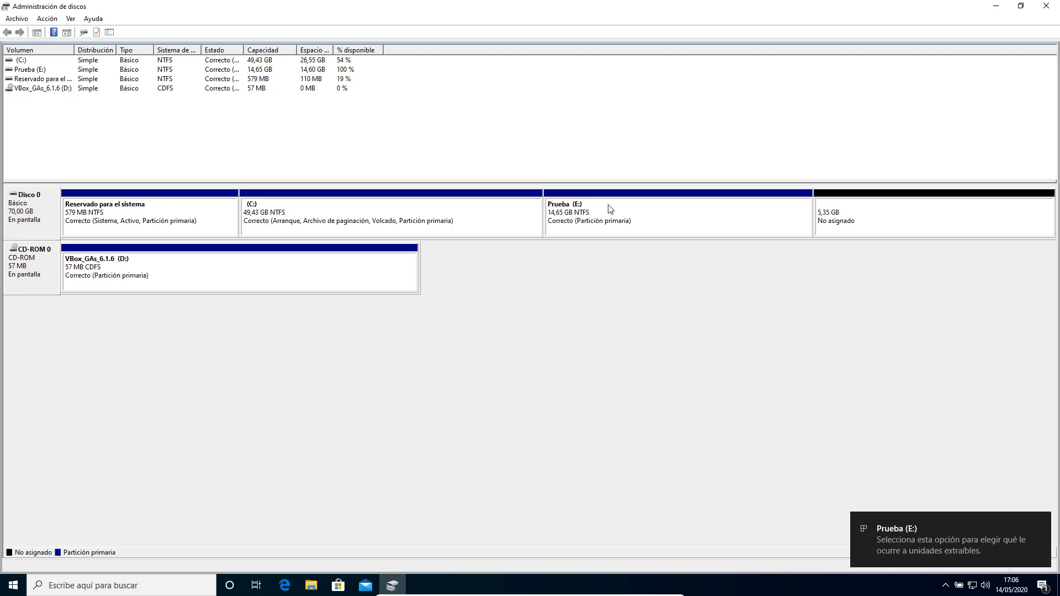
Open the Prueba (E:) drive in File Explorer through This PC.
click(627, 215)
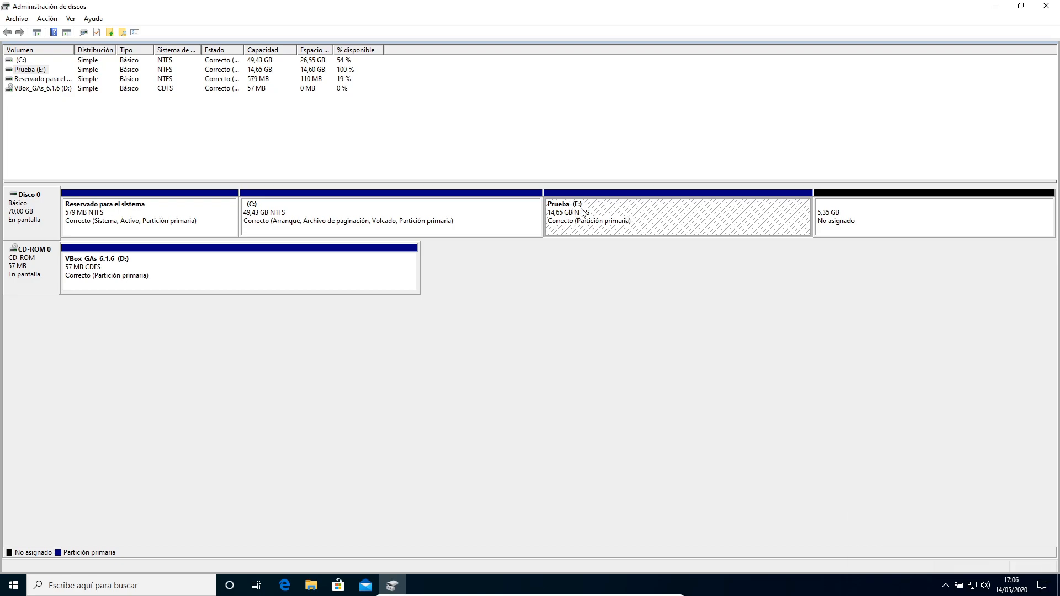
click(902, 218)
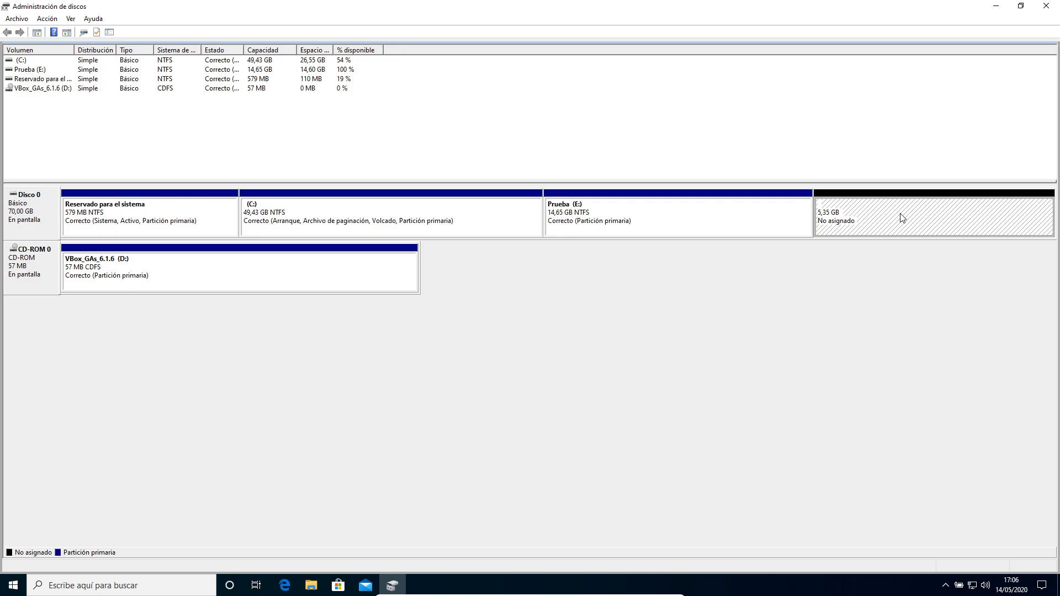
click(311, 585)
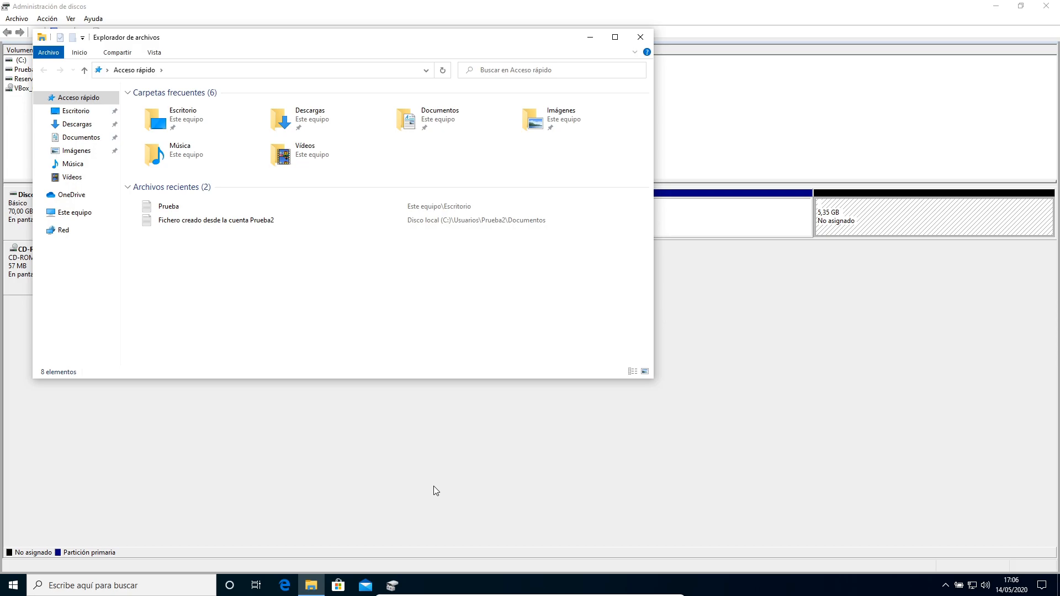
click(78, 213)
click(207, 218)
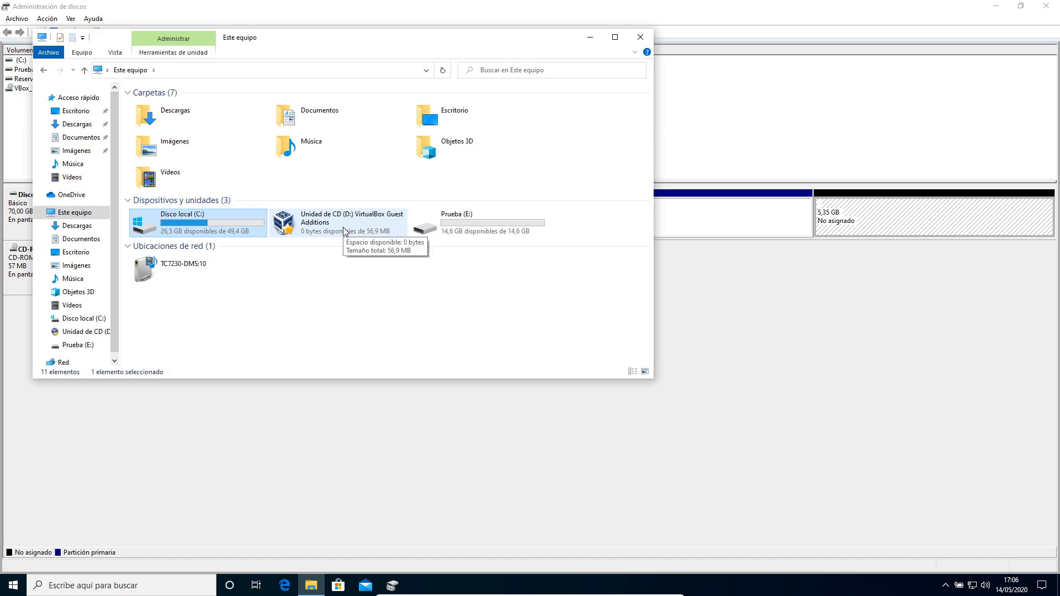
click(474, 229)
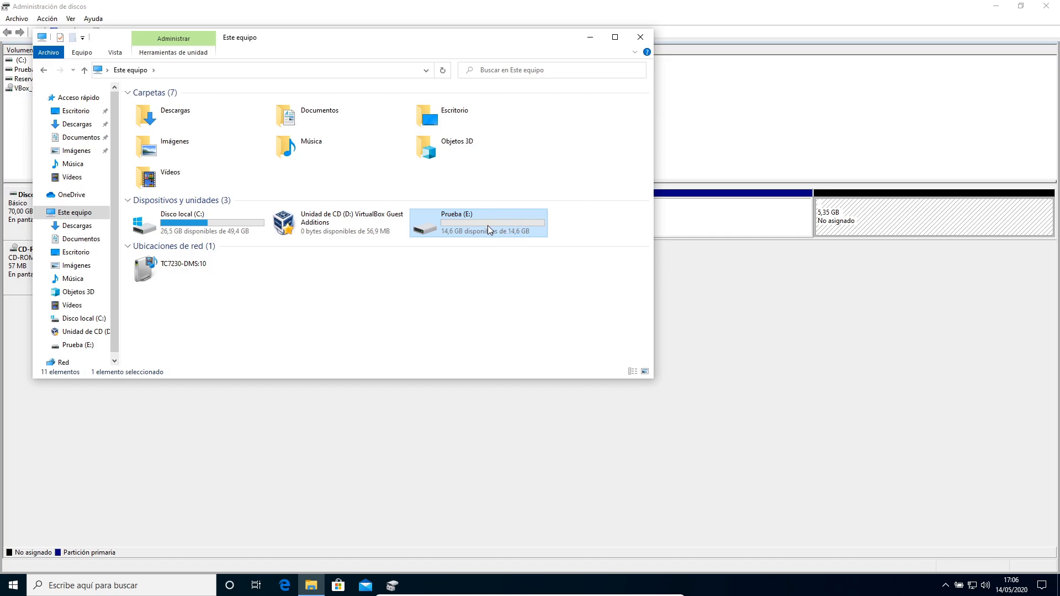
double_click(488, 225)
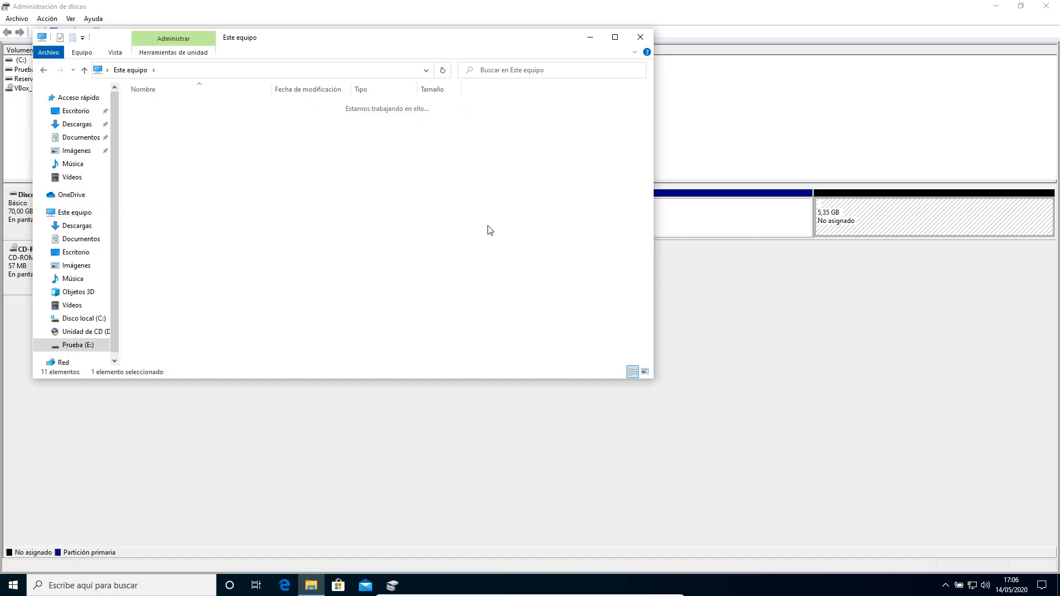
Create a new text document named Prueba on the E: drive and close the Explorer window.
right_click(316, 218)
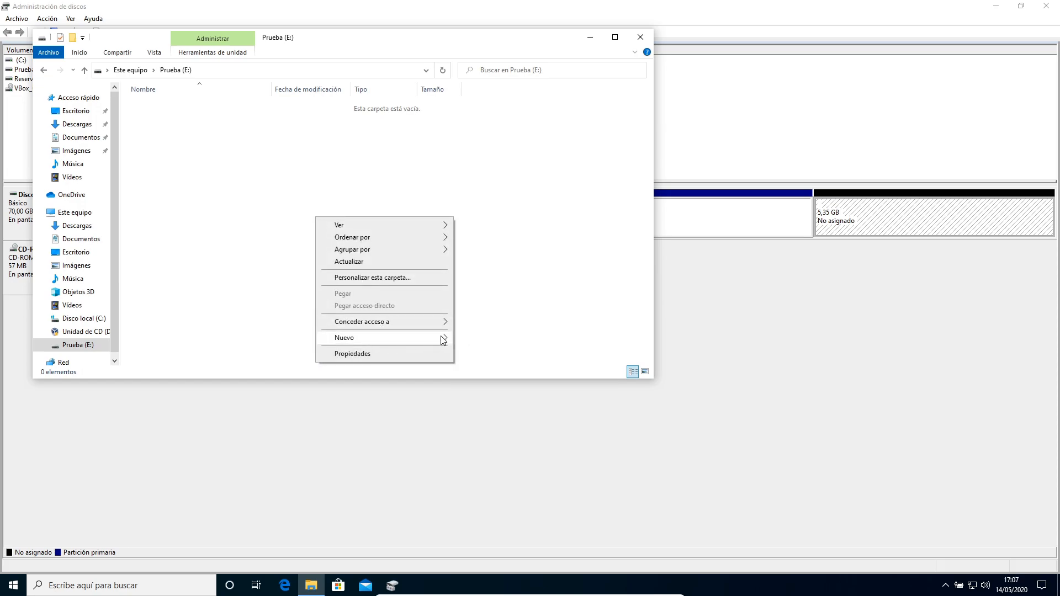
mouse_move(443, 339)
click(496, 392)
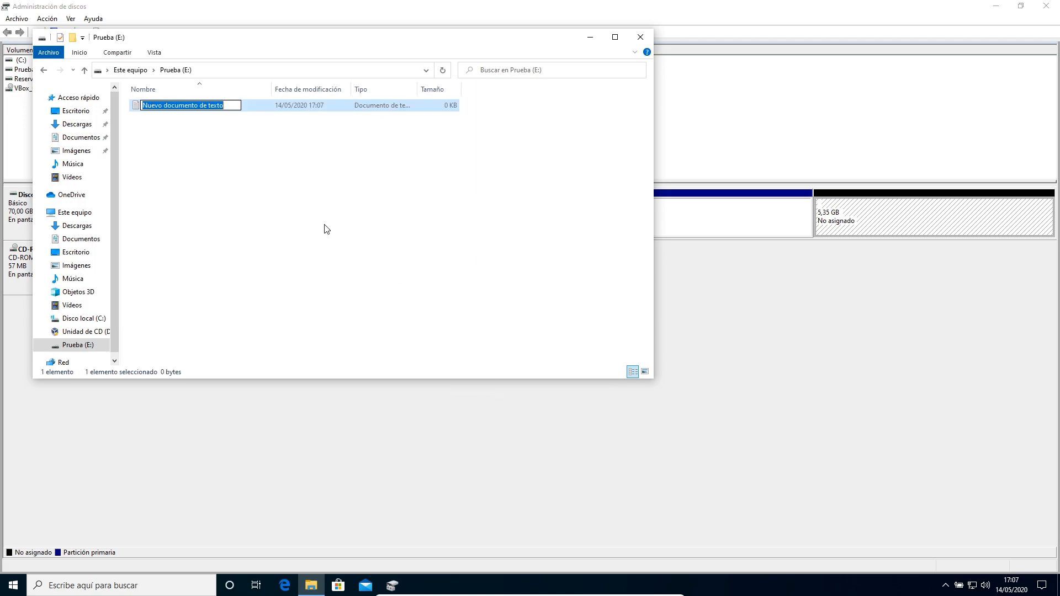
text(Preub)
key(BackSpace)
key(BackSpace)
key(BackSpace)
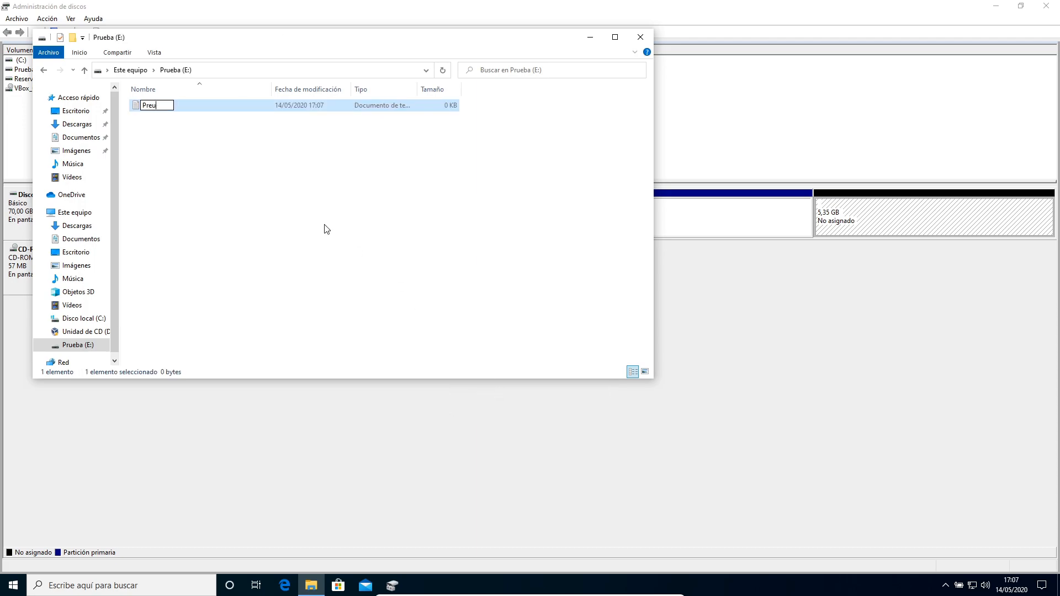
text(ueba)
key(Return)
click(640, 38)
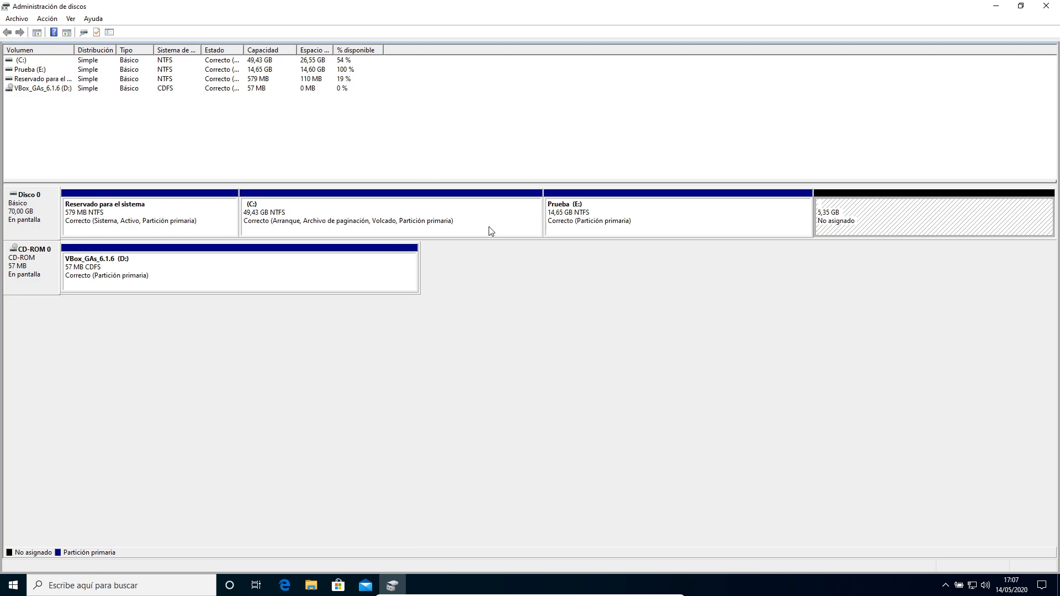
Check the contents of the Prueba (E:) drive in File Explorer.
click(506, 217)
click(594, 227)
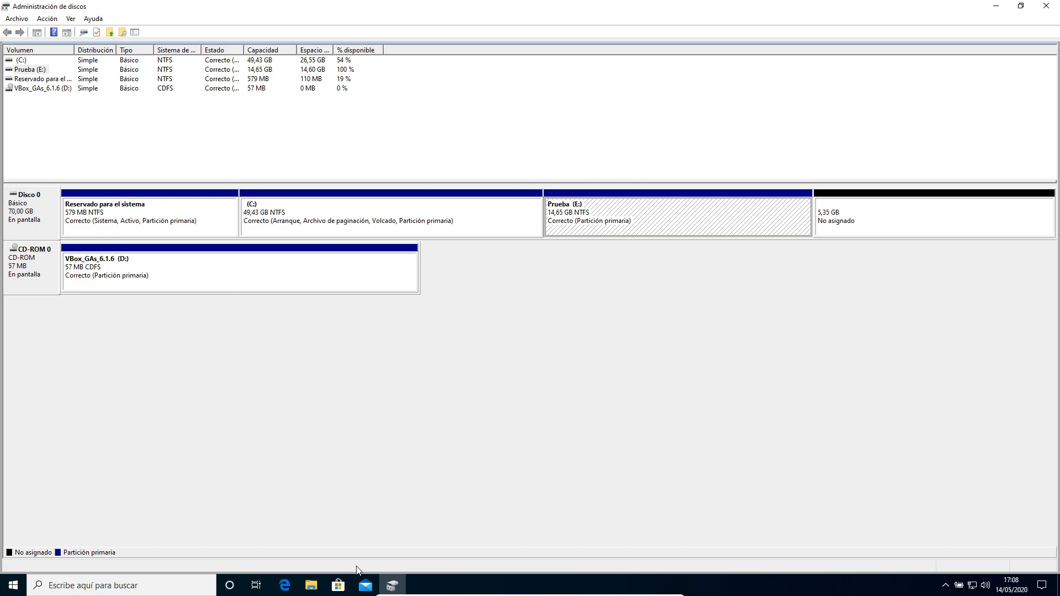
click(310, 589)
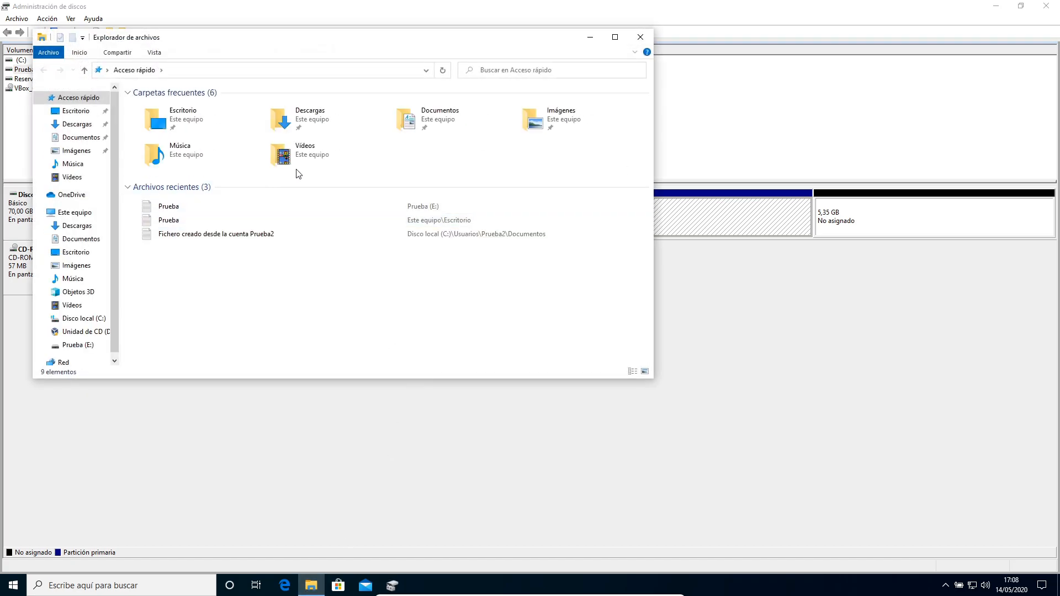
click(78, 345)
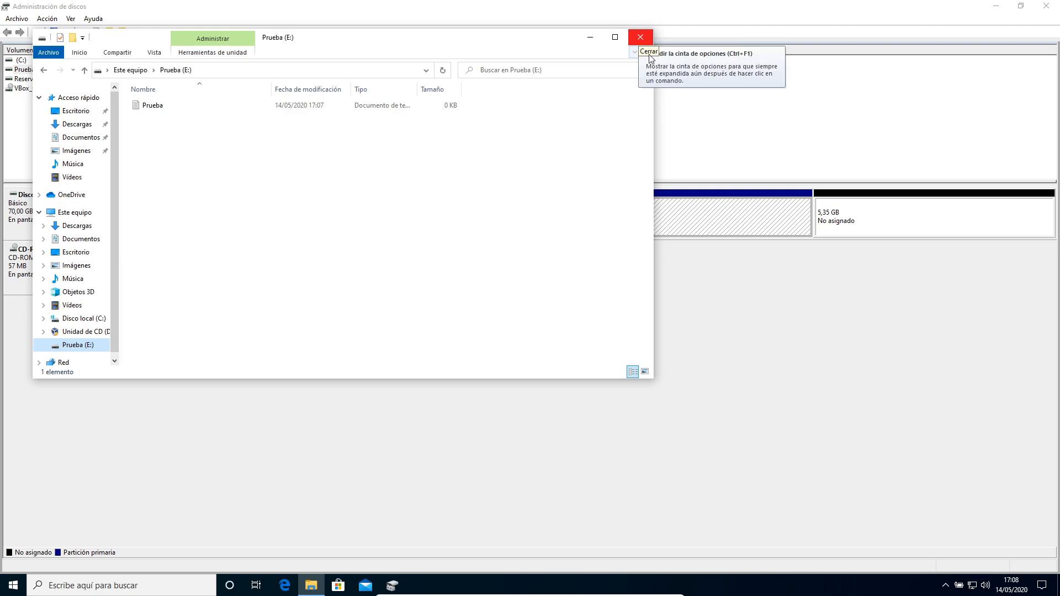
click(588, 38)
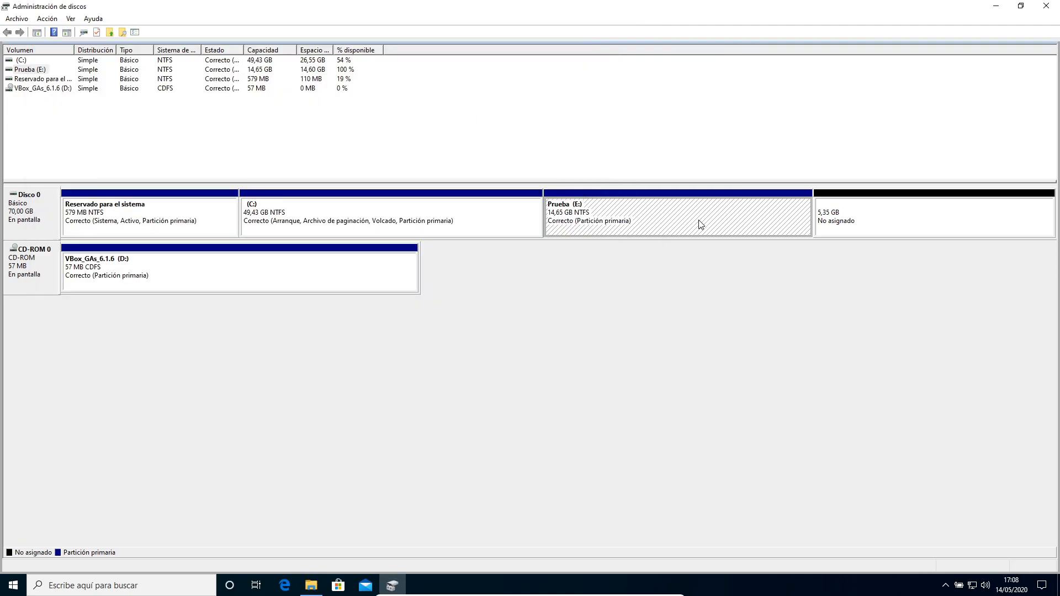
right_click(698, 220)
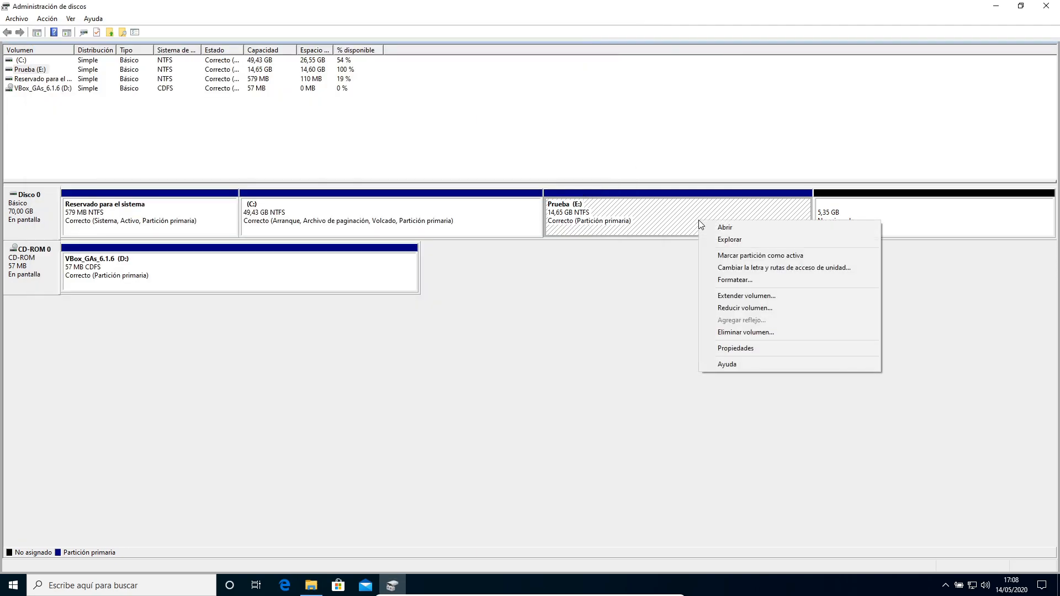
click(750, 334)
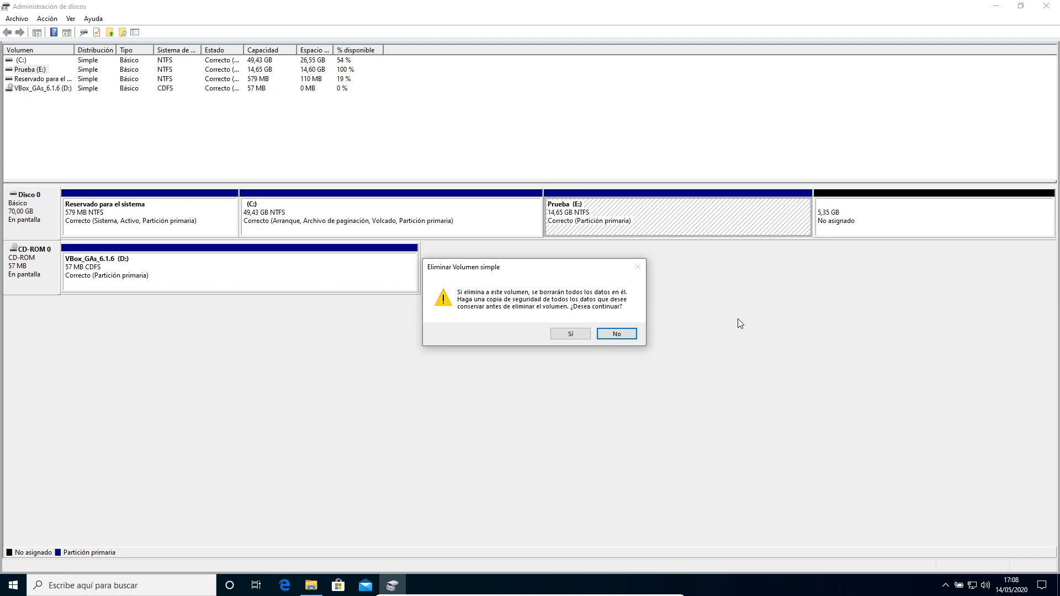
click(623, 335)
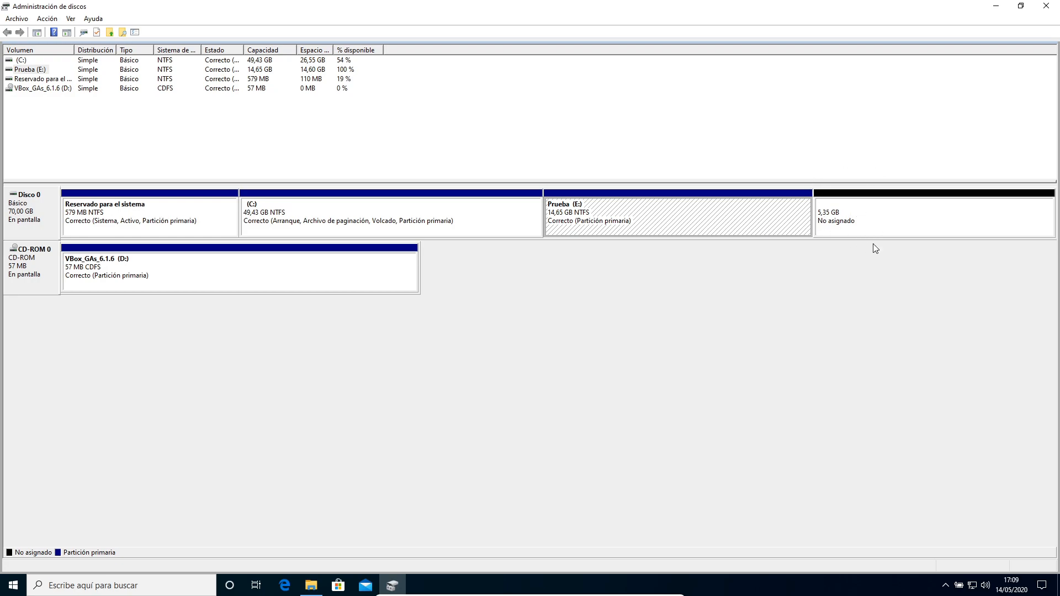
Extend the Prueba (E:) volume with all 5479 MB of the adjacent unallocated space.
click(876, 225)
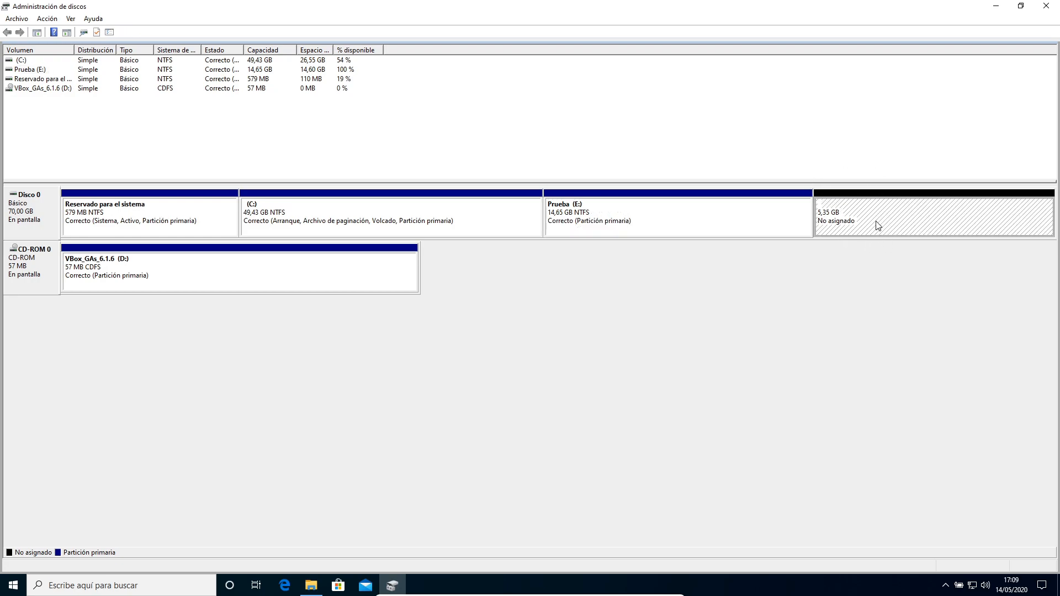
click(723, 226)
right_click(723, 227)
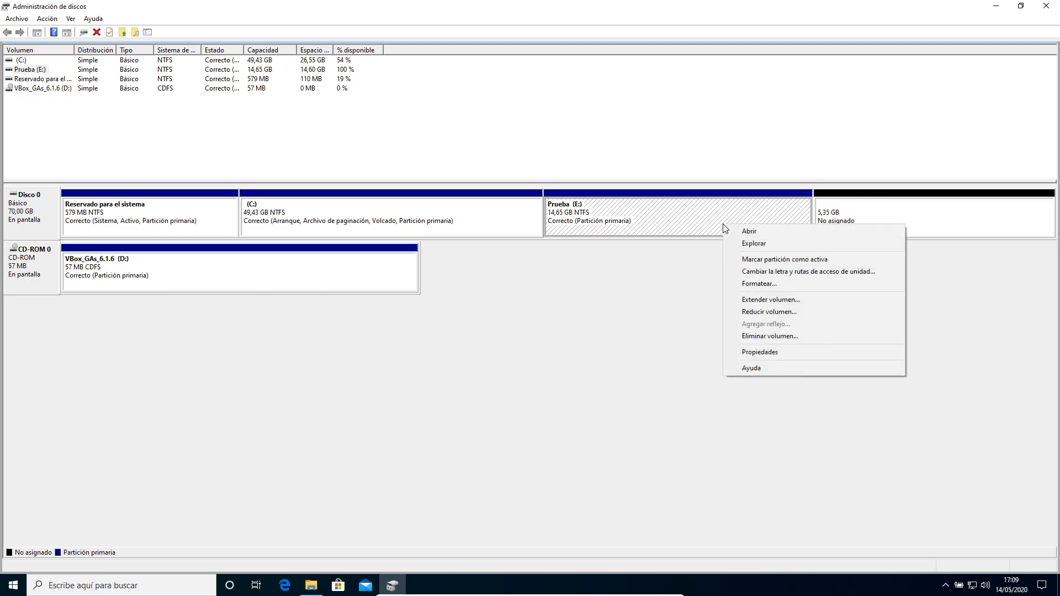
click(761, 301)
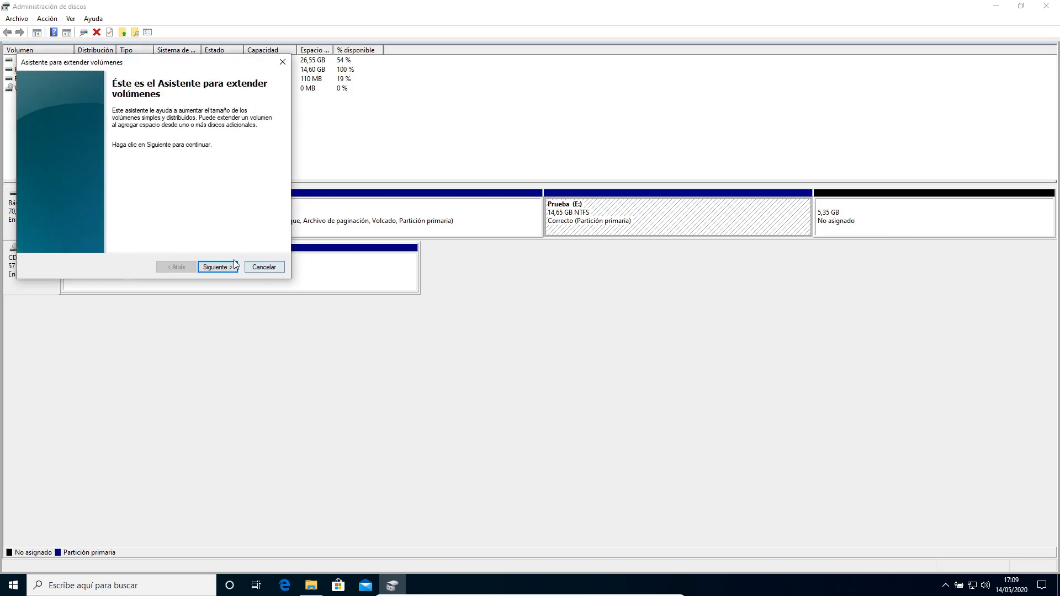
drag(176, 64, 515, 177)
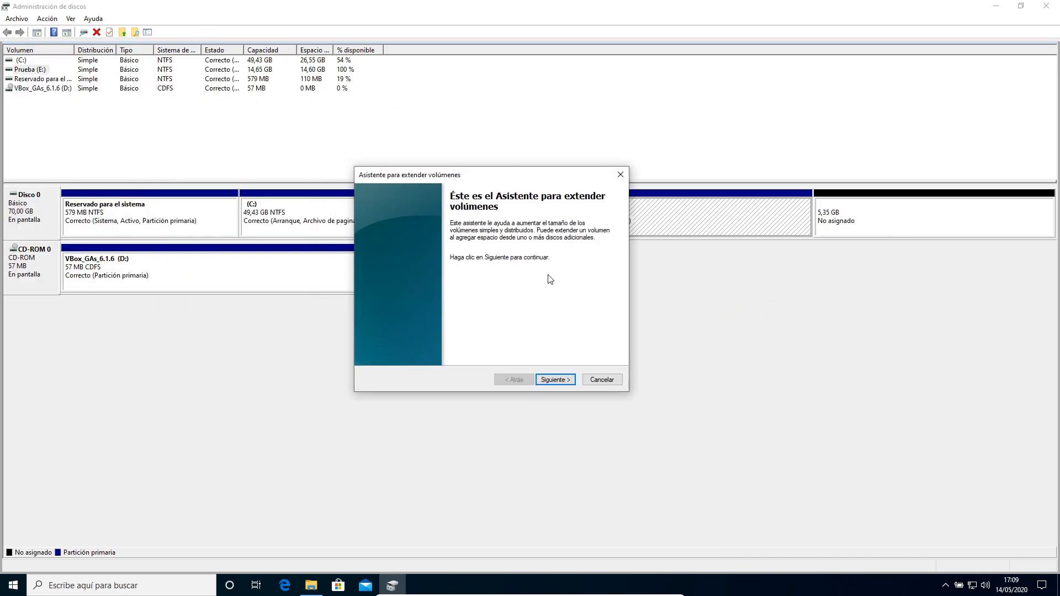
click(555, 379)
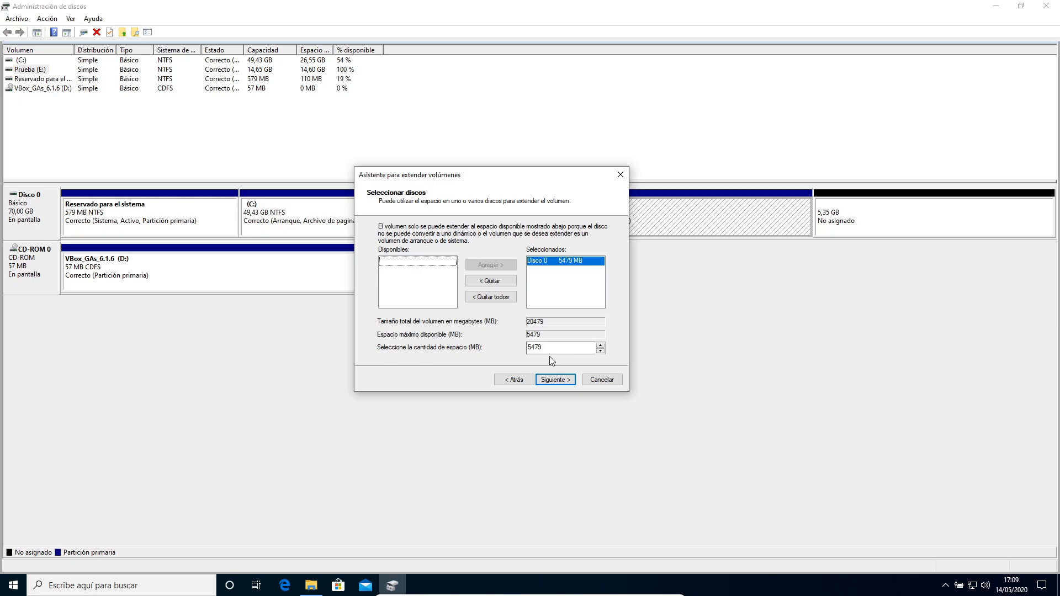
drag(552, 347, 482, 345)
click(552, 381)
click(552, 381)
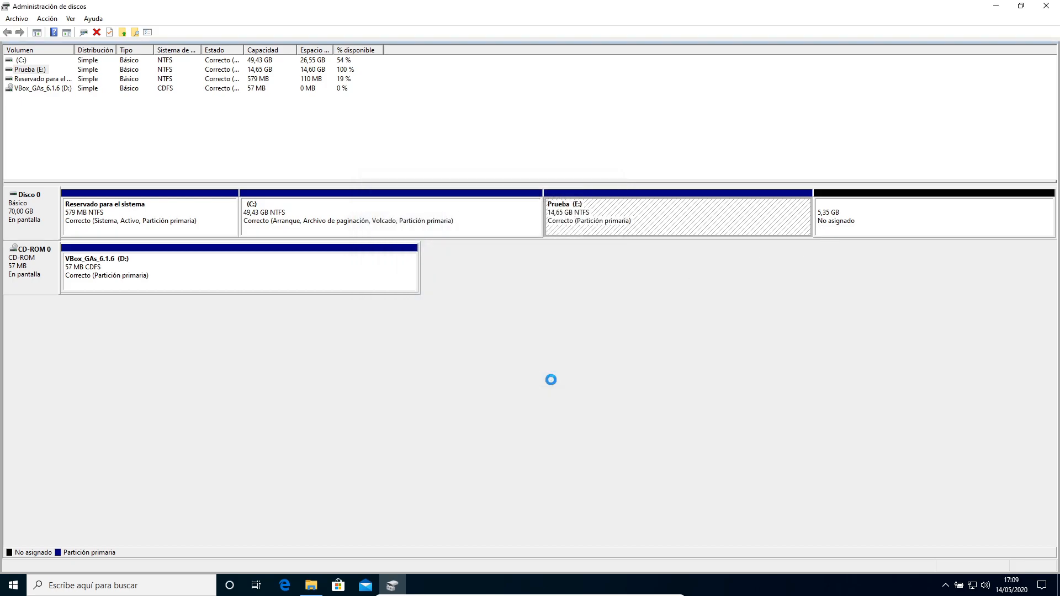
click(767, 213)
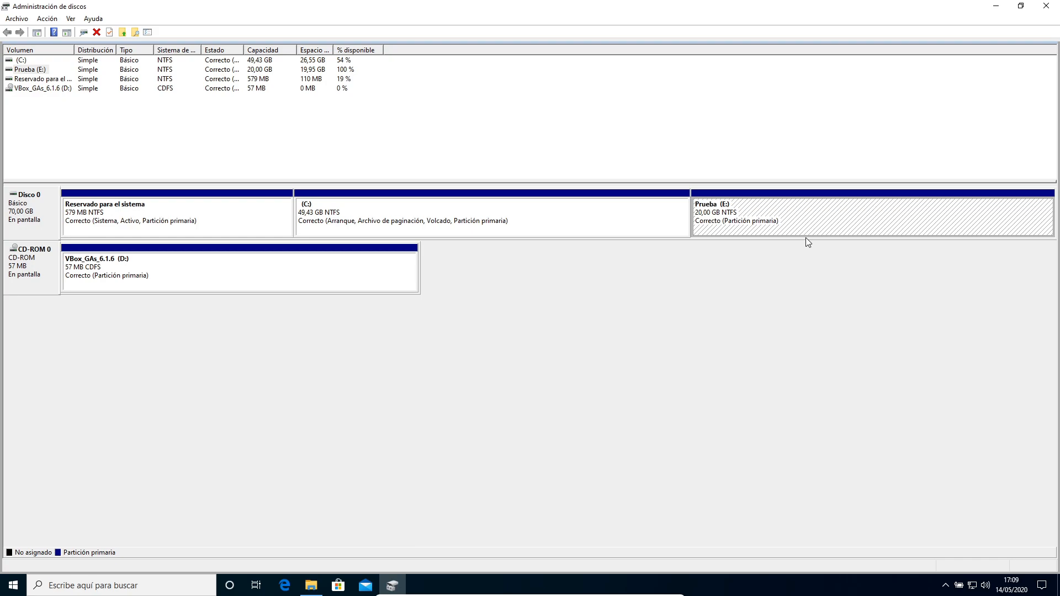
Open the Prueba (E:) drive in File Explorer to check its file after the extension.
click(311, 585)
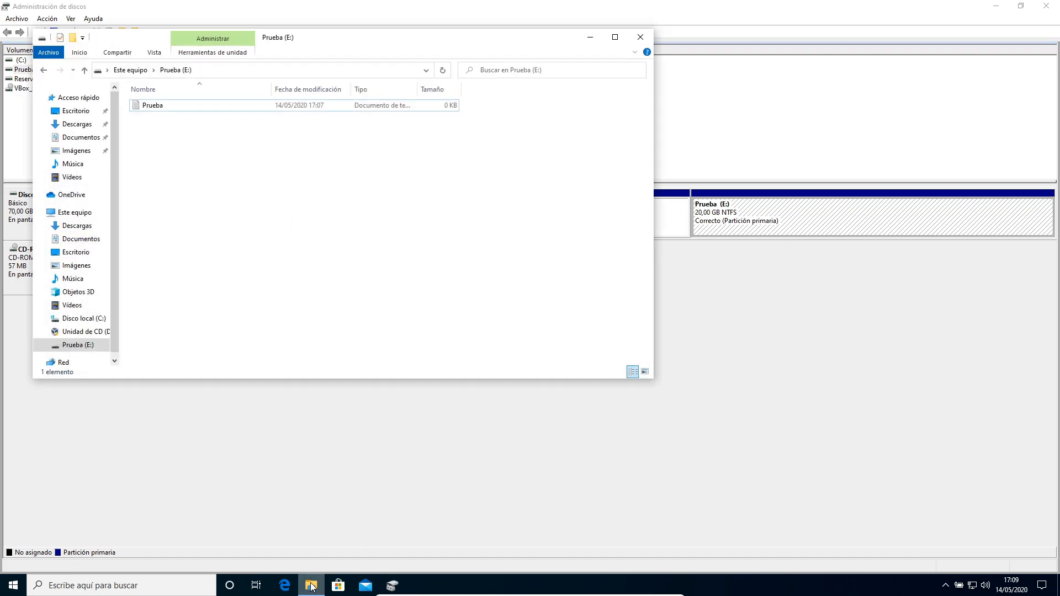
click(46, 69)
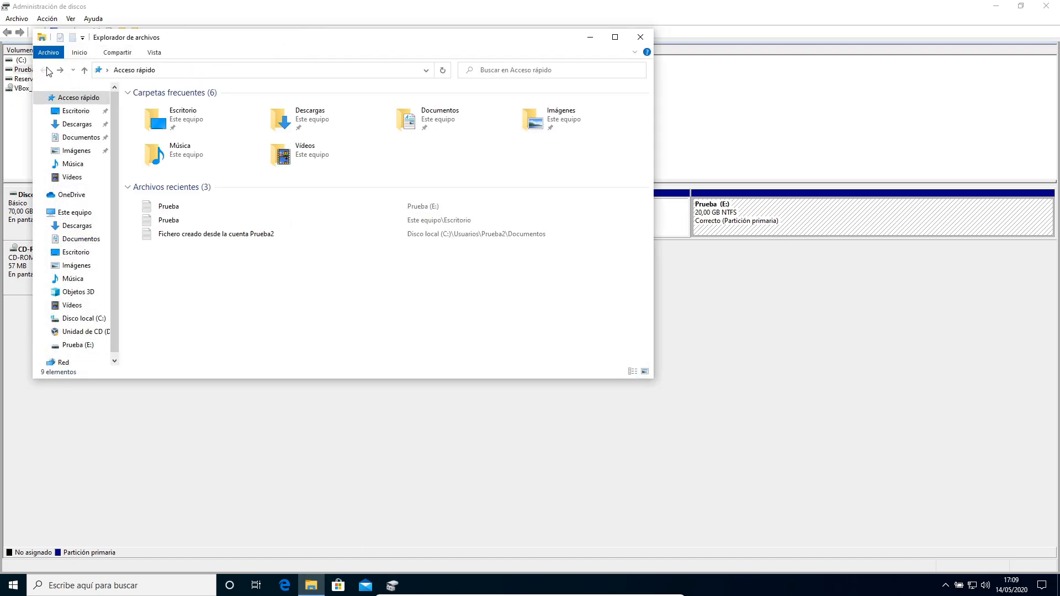
click(74, 212)
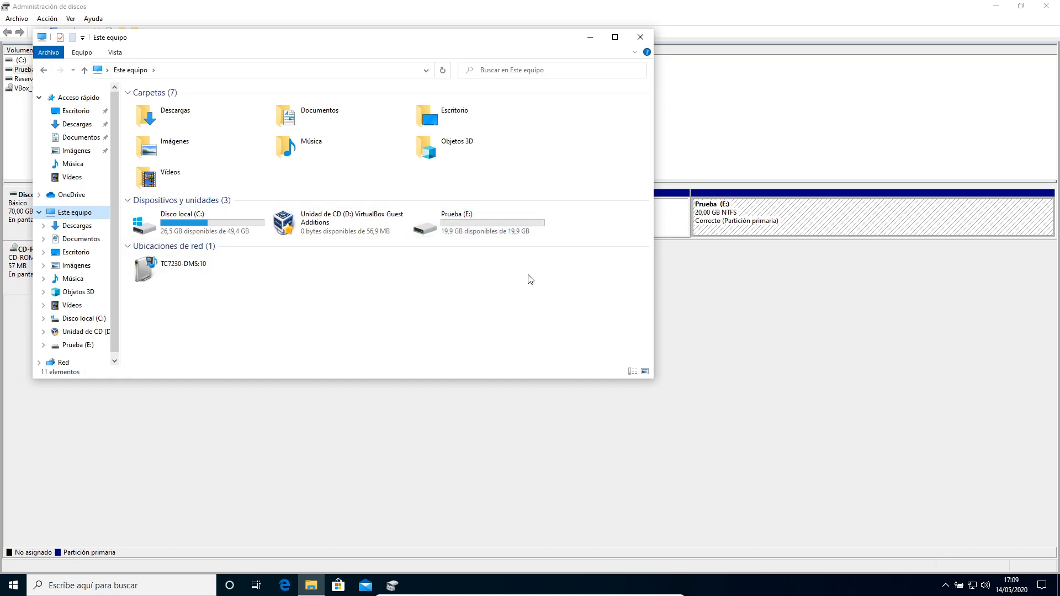
click(509, 225)
double_click(509, 226)
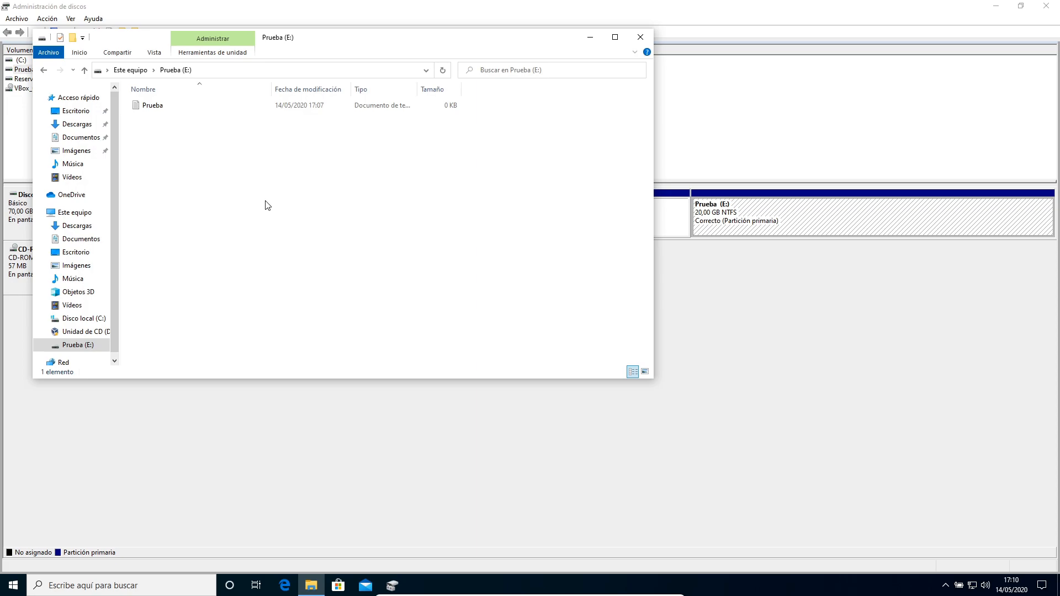
click(640, 37)
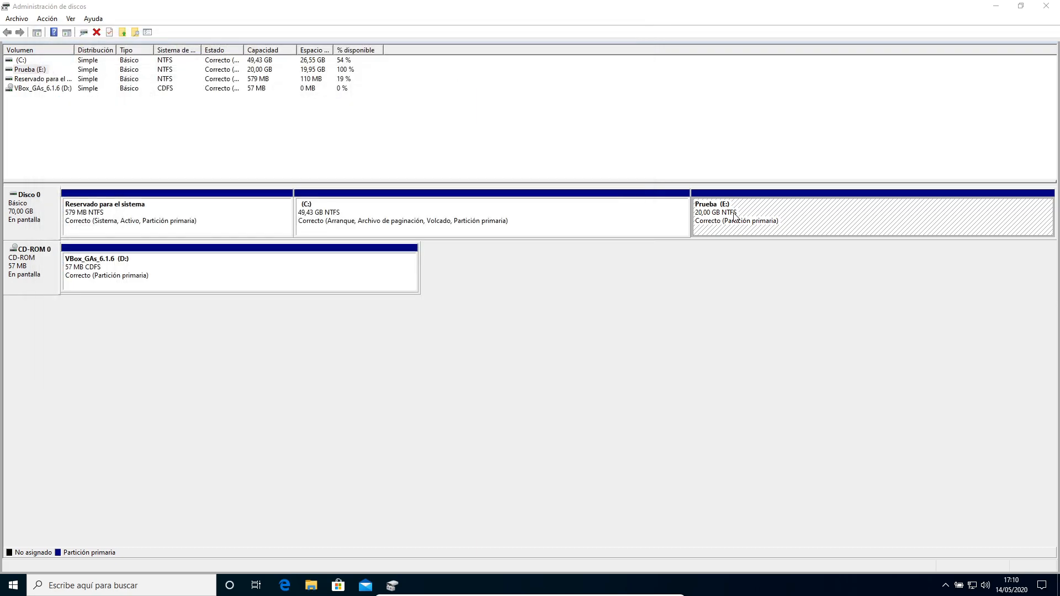
Shrink the Prueba (E:) volume by 5000 MB.
right_click(805, 221)
click(832, 305)
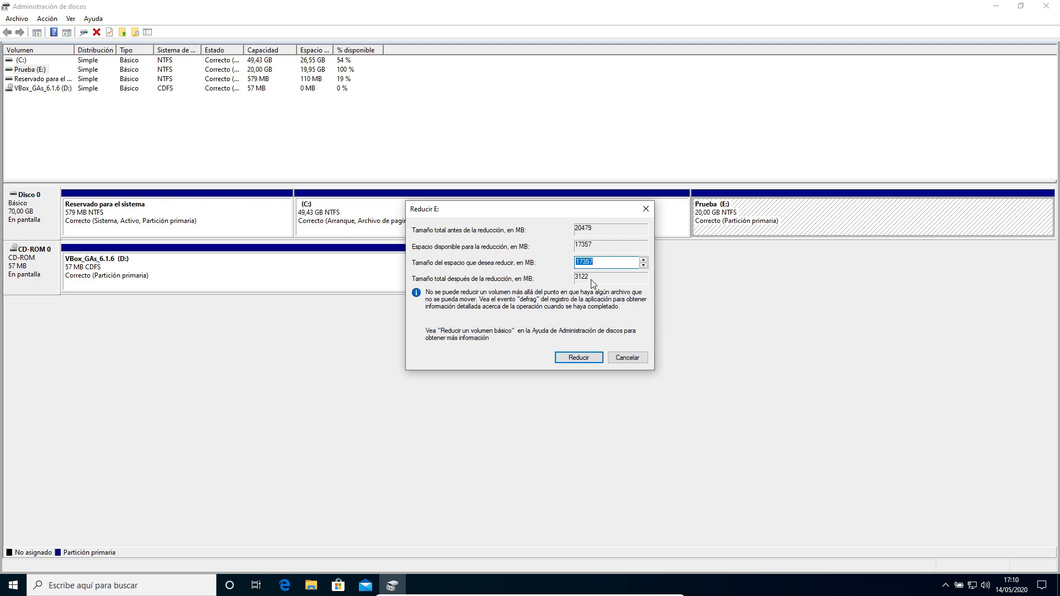
click(607, 261)
drag(607, 261, 454, 255)
text(5000)
click(586, 360)
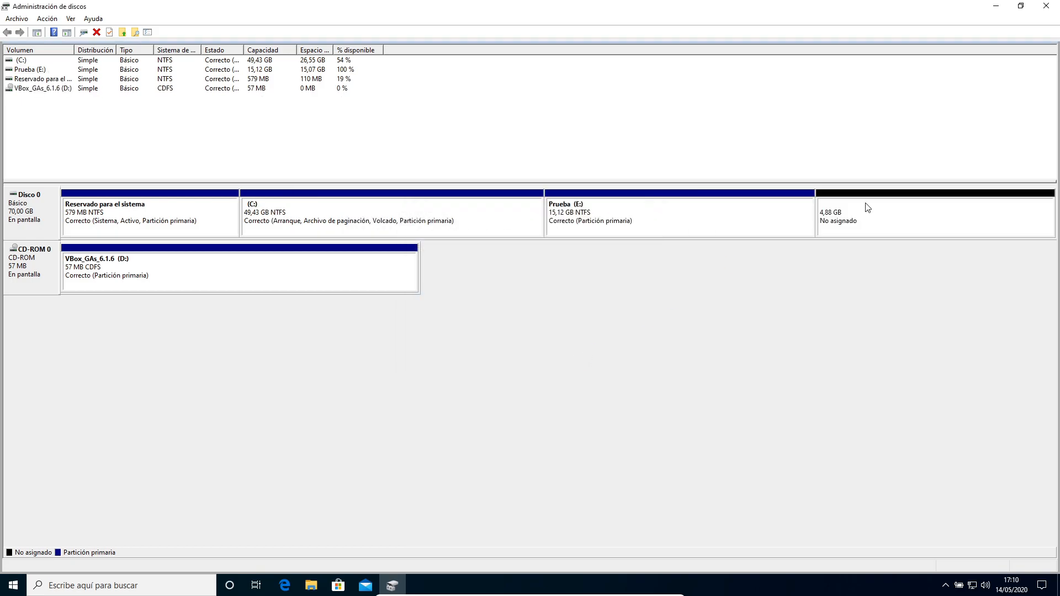
click(854, 213)
click(744, 223)
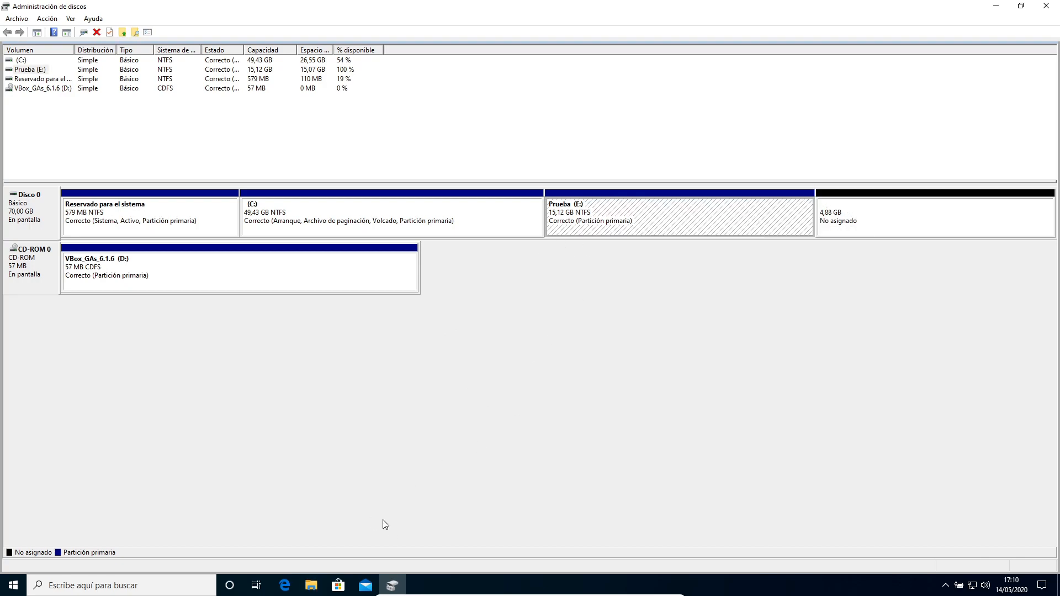
Open the Prueba (E:) drive in File Explorer to check its file after the shrink, then close the window.
click(311, 585)
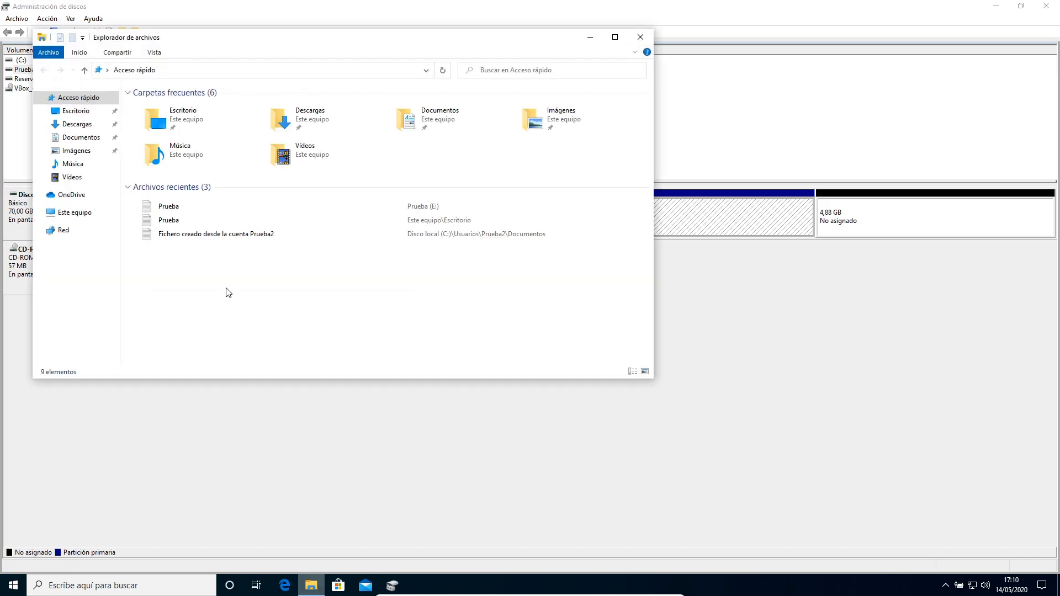
click(74, 213)
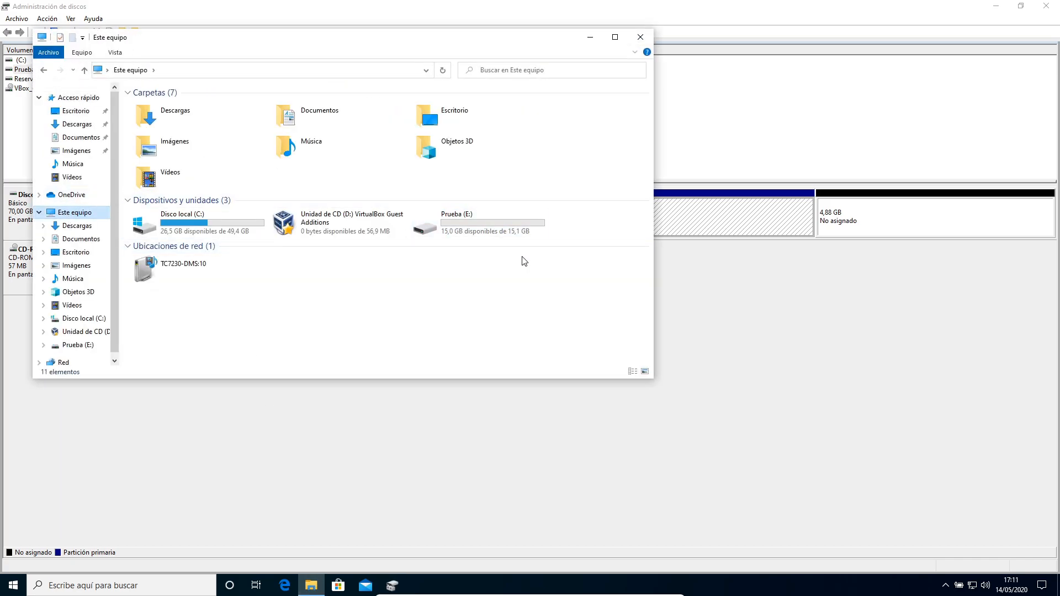
double_click(489, 226)
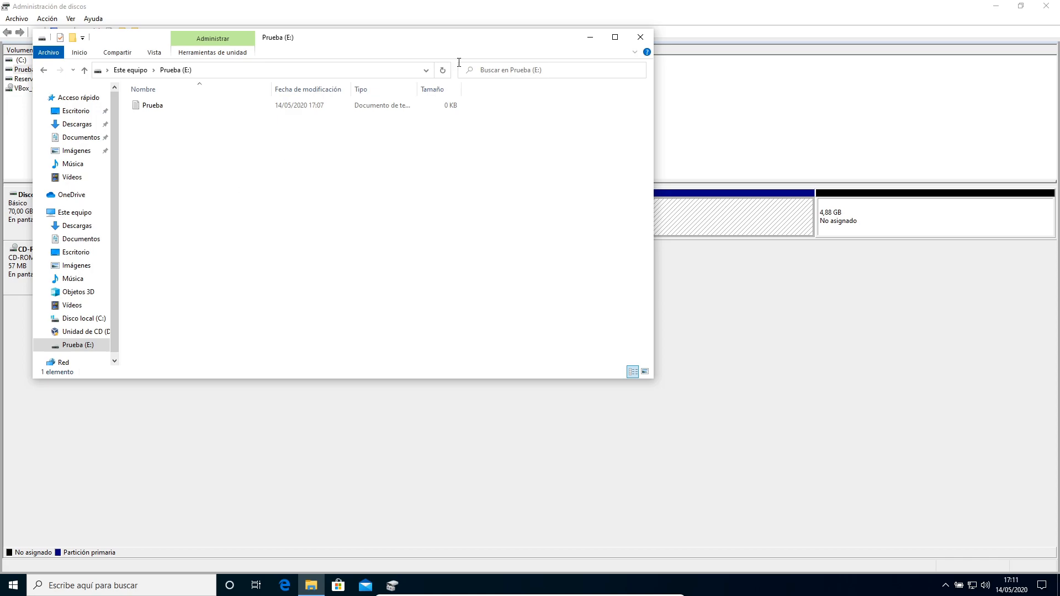
click(640, 37)
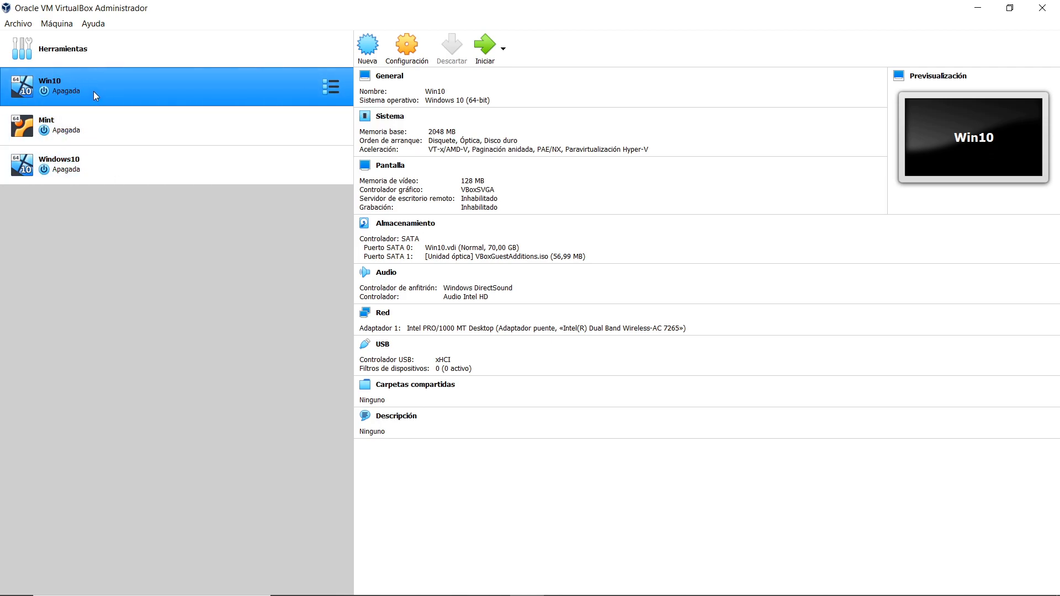
Start creating a new dynamically allocated VDI hard disk on the Win10 virtual machine's SATA storage controller.
click(405, 51)
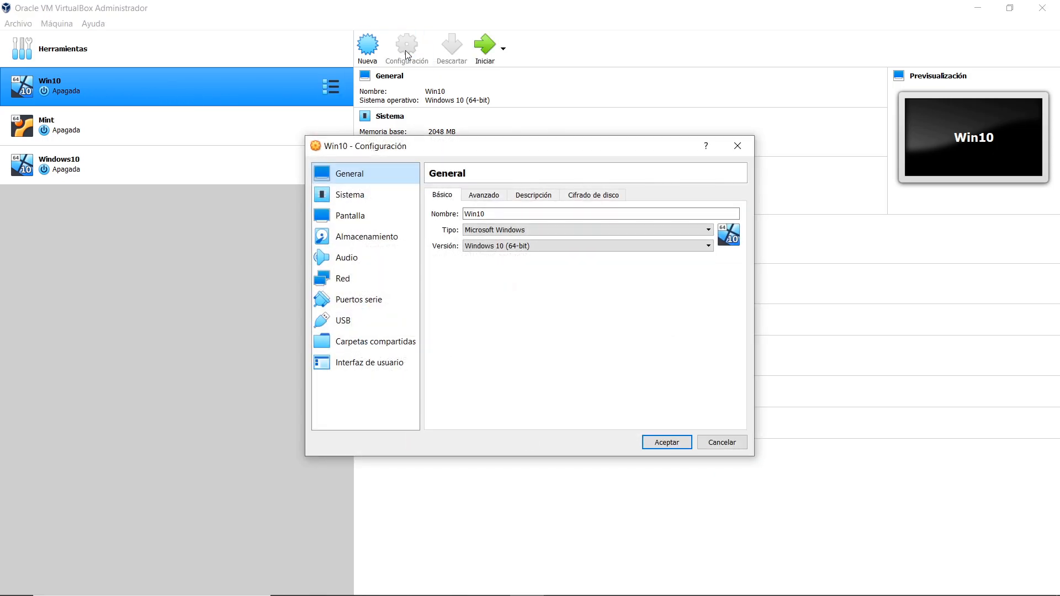
click(380, 238)
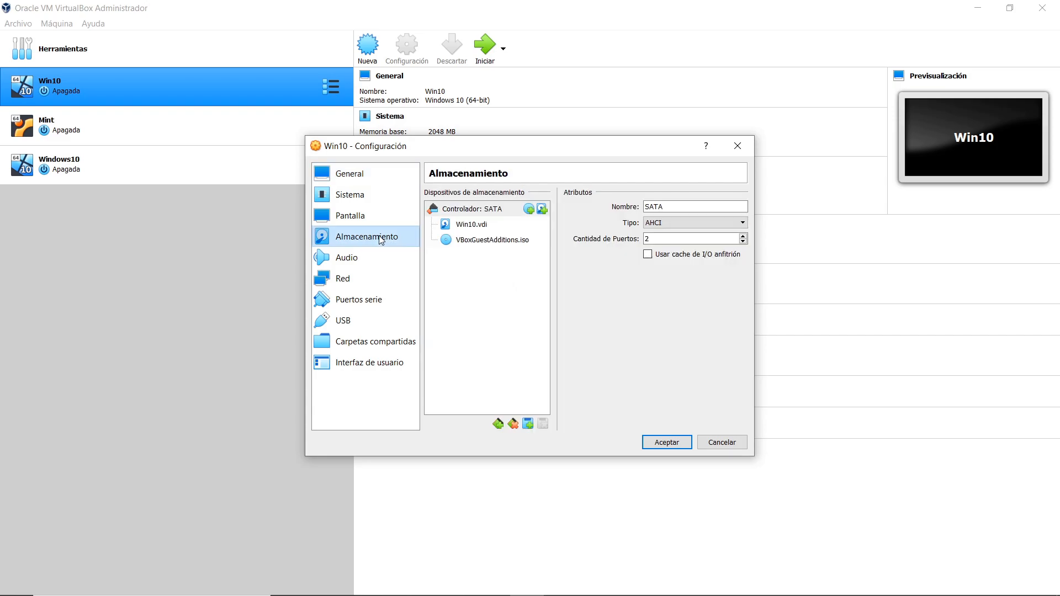
click(465, 227)
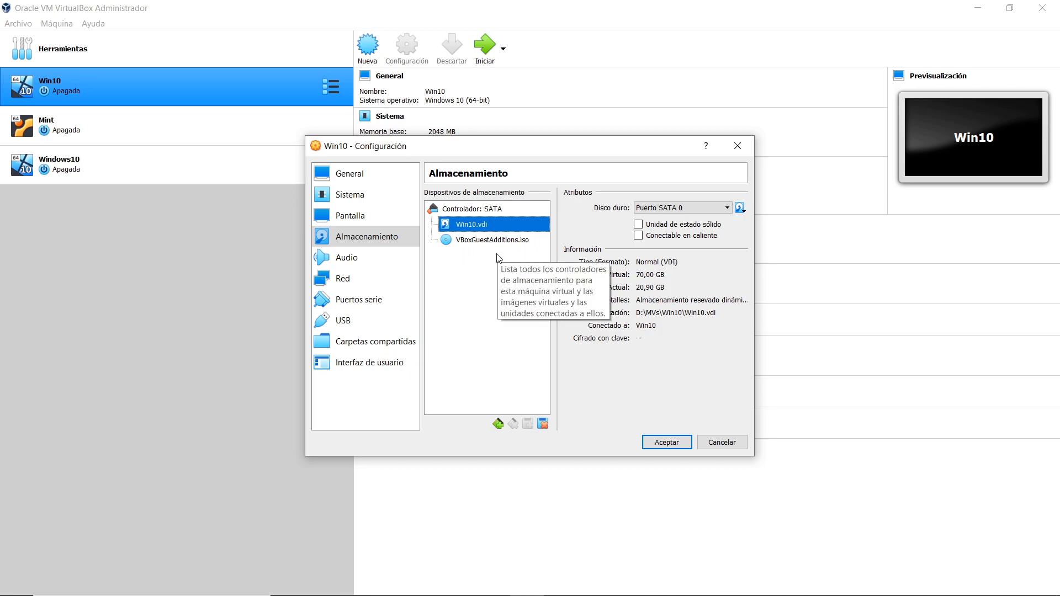
click(499, 209)
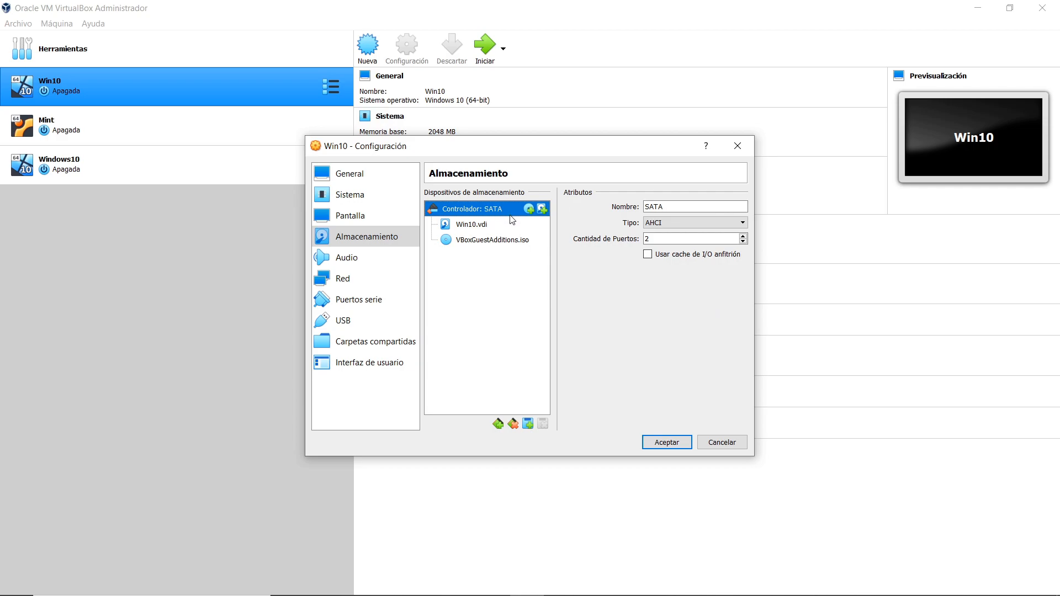
click(542, 210)
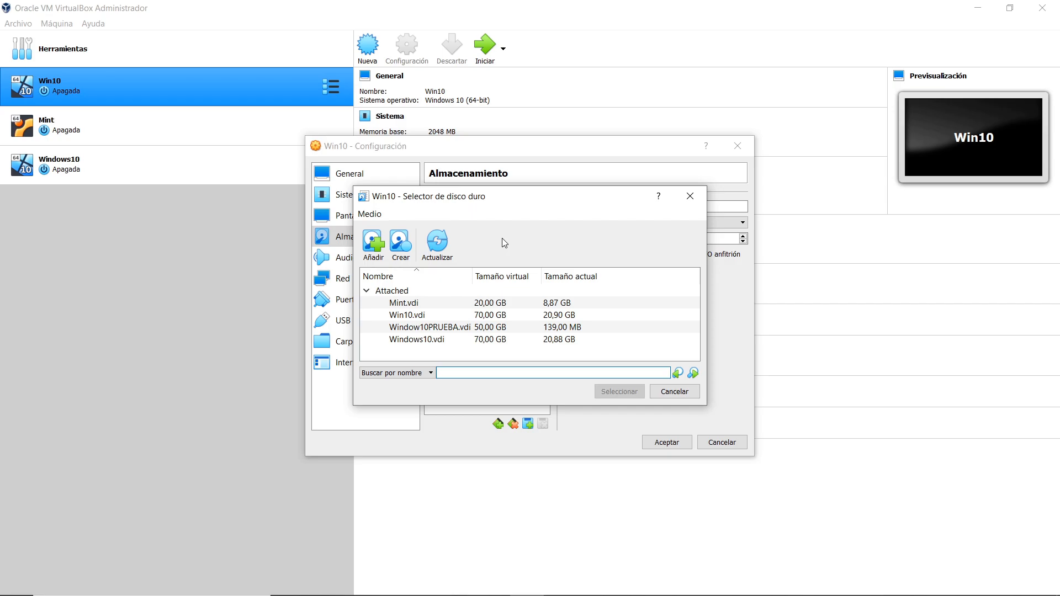
click(400, 243)
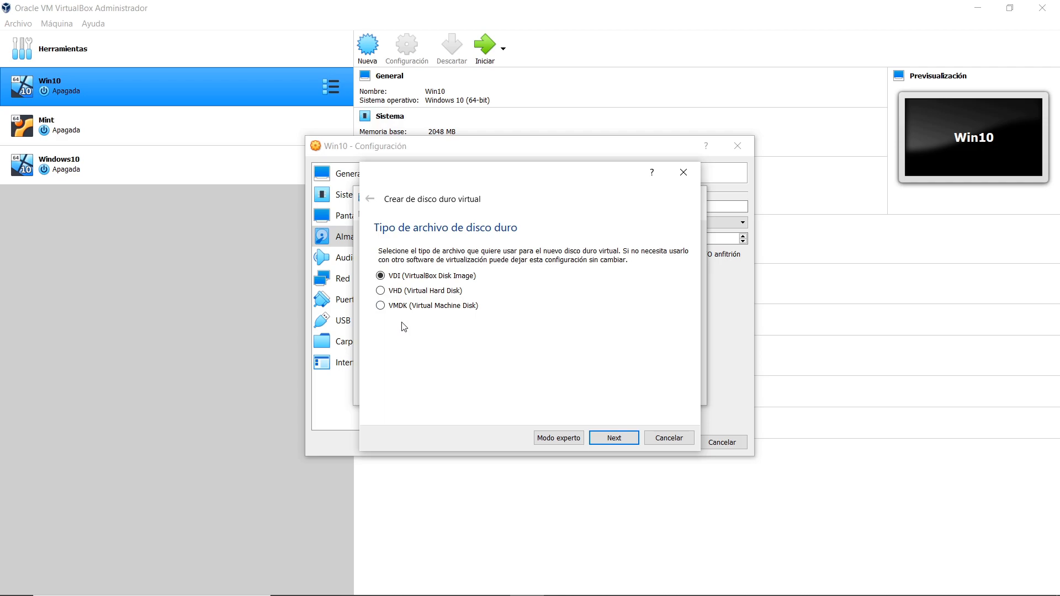
click(614, 438)
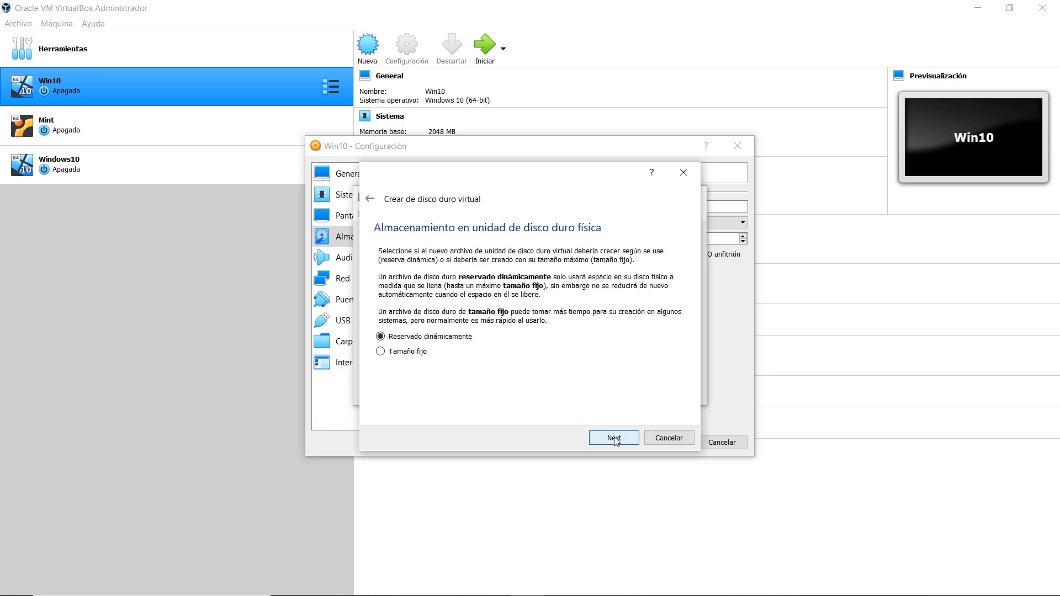
click(614, 438)
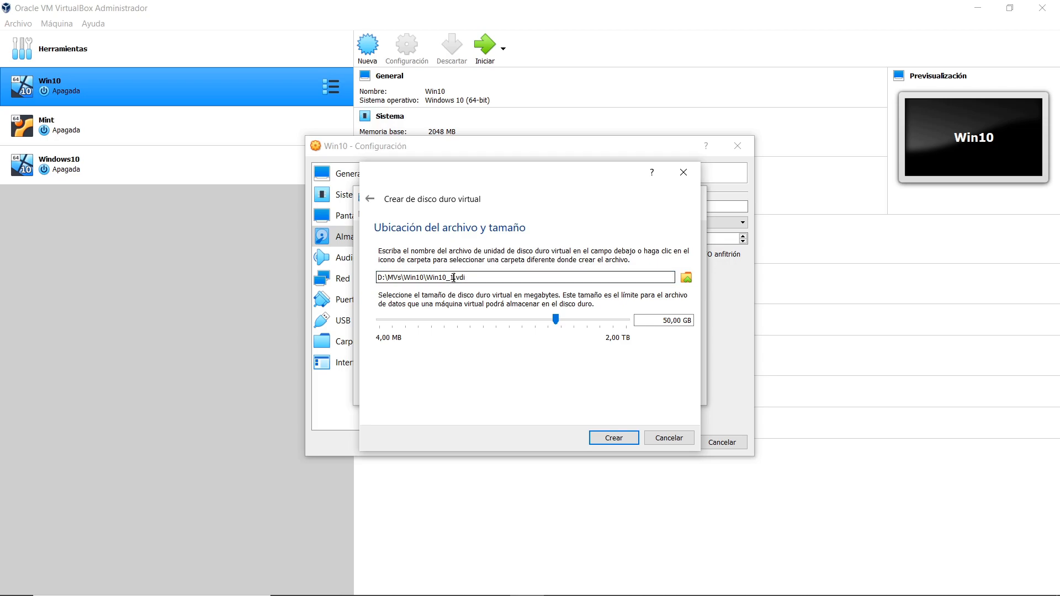
Name the new virtual disk NUEVODISCO_W10.vdi, set its size to 40 GB, and create it.
key(BackSpace)
key(BackSpace)
key(BackSpace)
key(BackSpace)
key(BackSpace)
key(BackSpace)
key(BackSpace)
text(NUEVO)
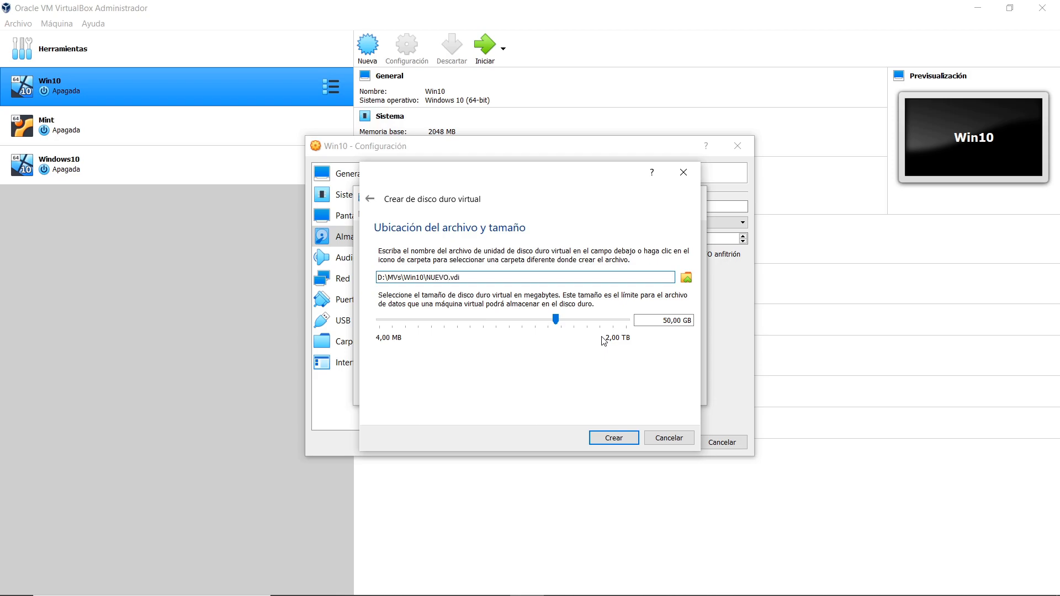
text(DISCO_W10)
click(664, 321)
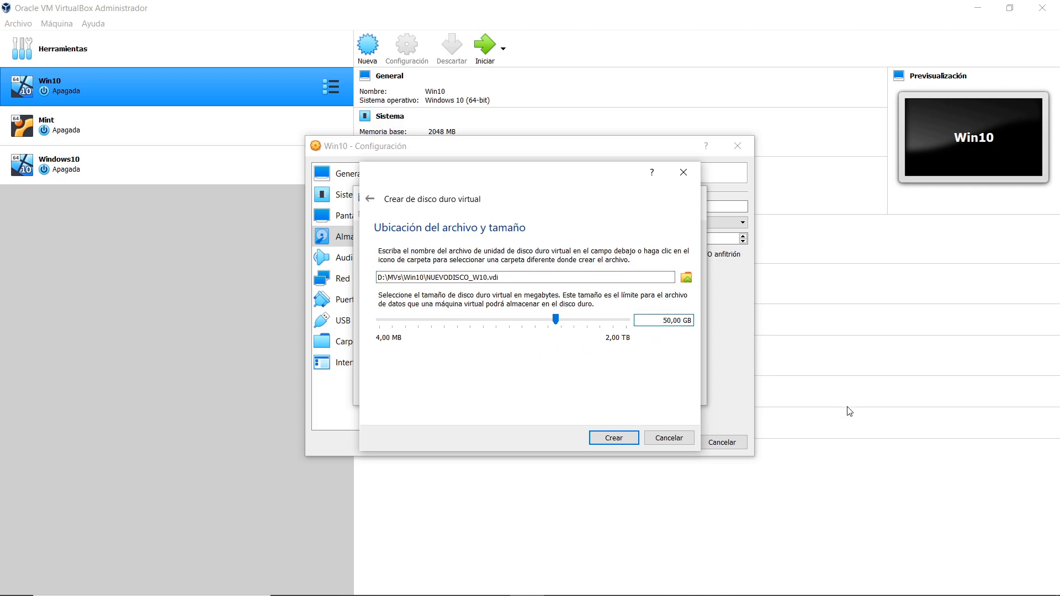
key(BackSpace)
text(4)
click(624, 438)
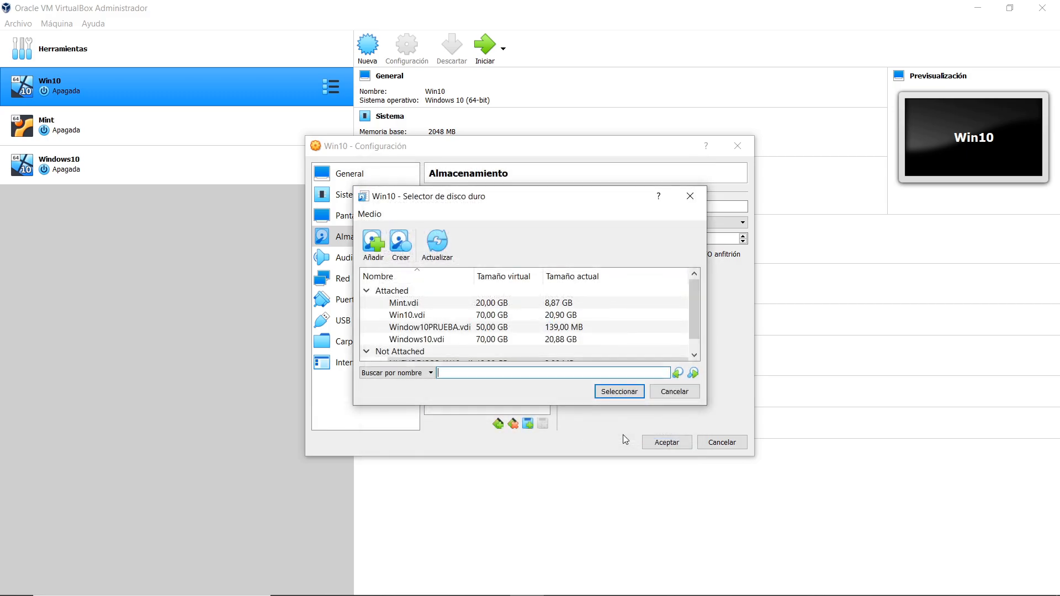
Attach NUEVODISCO_W10.vdi to the Win10 machine's SATA controller and save the settings.
drag(692, 306, 694, 333)
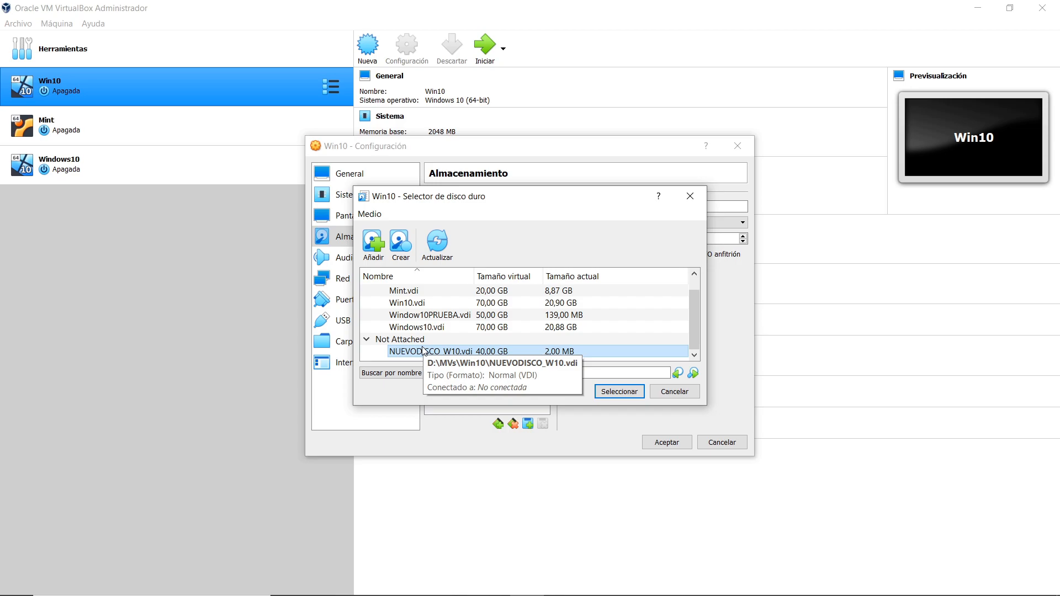
click(610, 393)
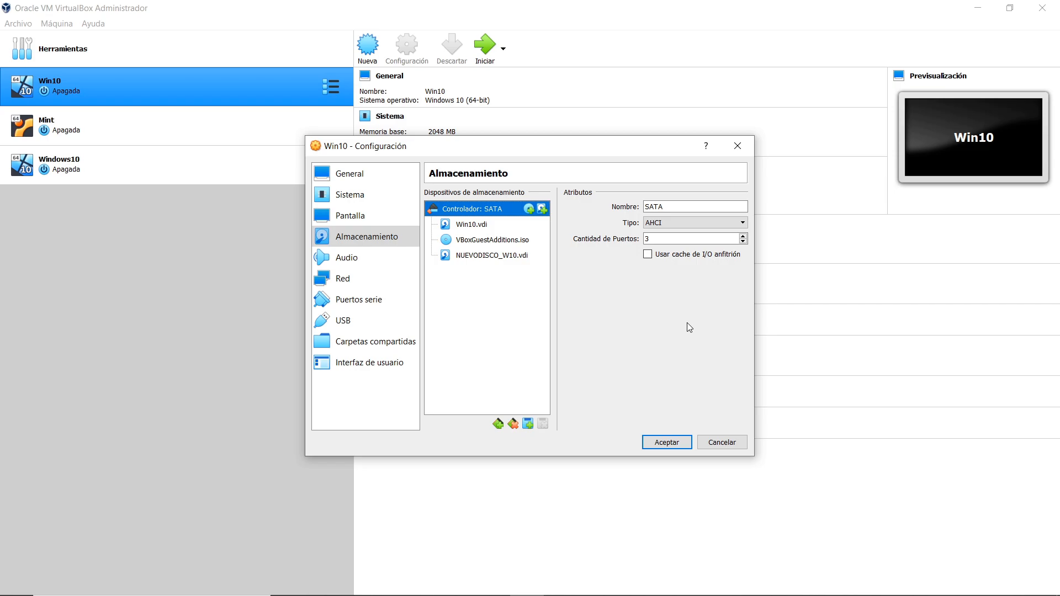
click(472, 258)
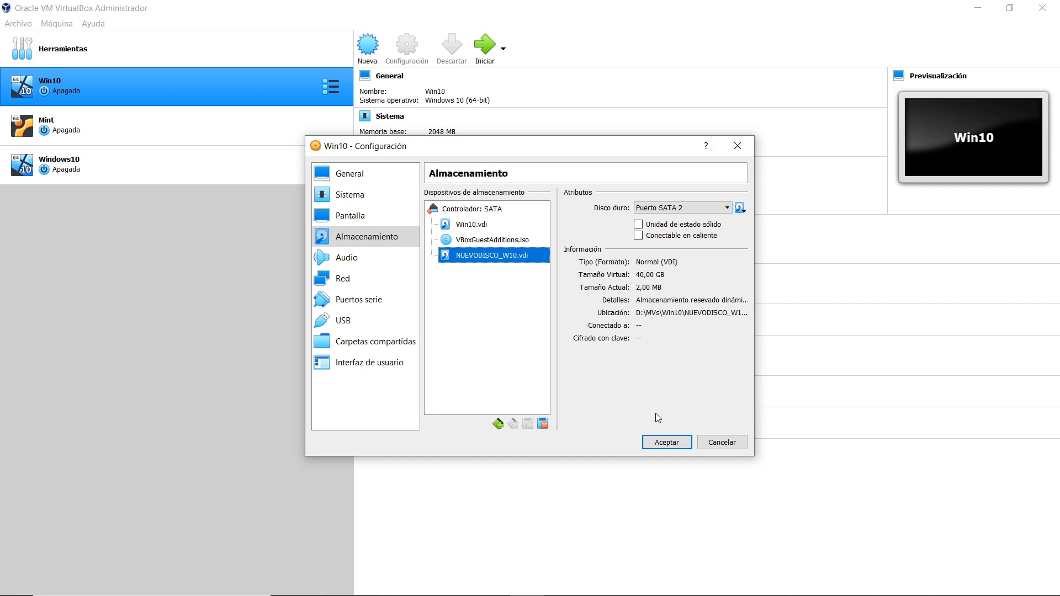
click(667, 442)
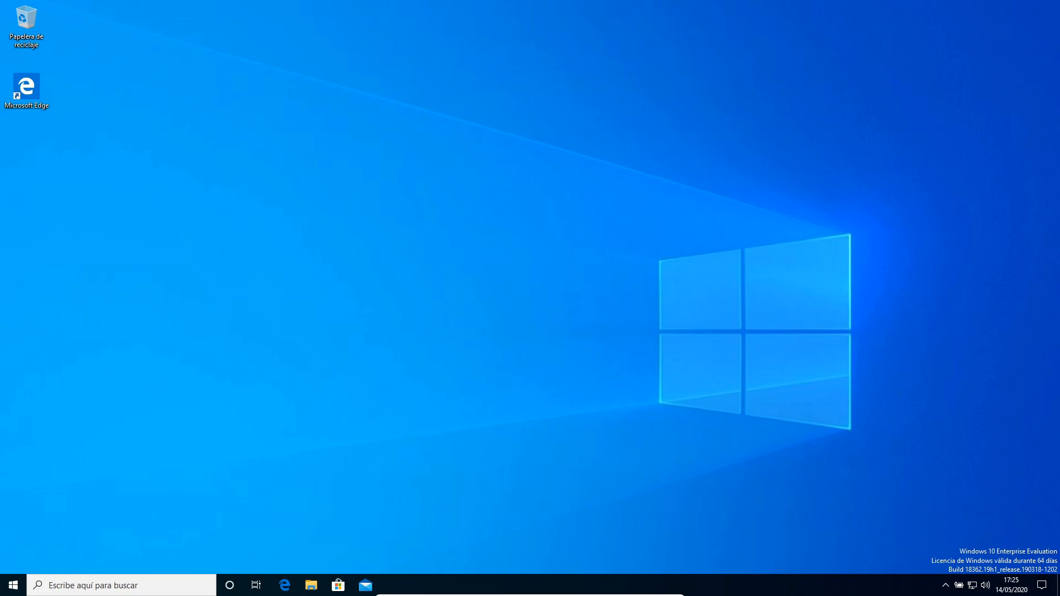
Open Disk Management in the virtual machine and initialize Disco 1 with the GPT partition style.
right_click(11, 590)
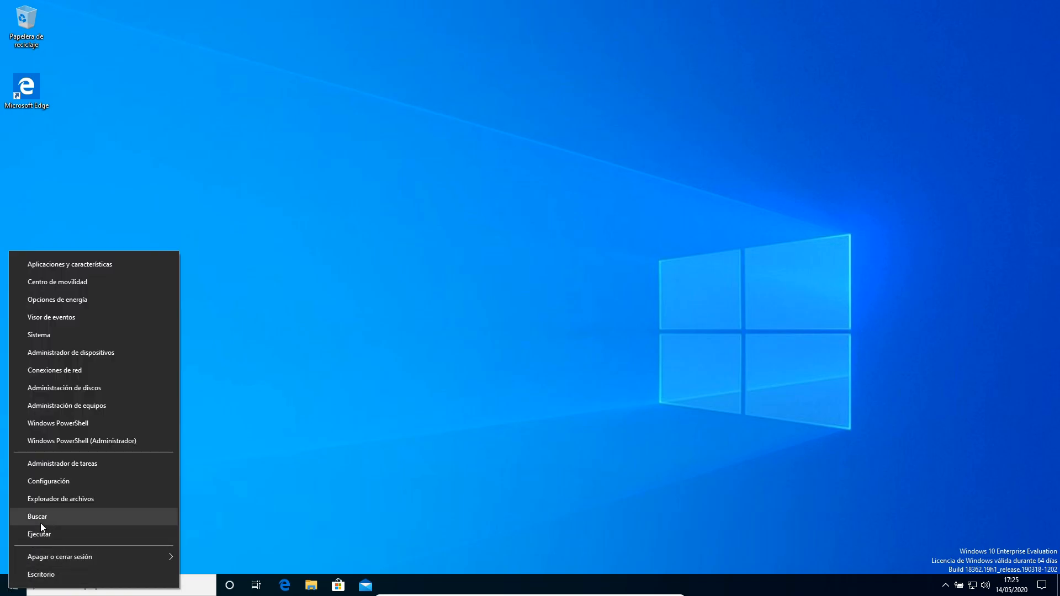
click(58, 387)
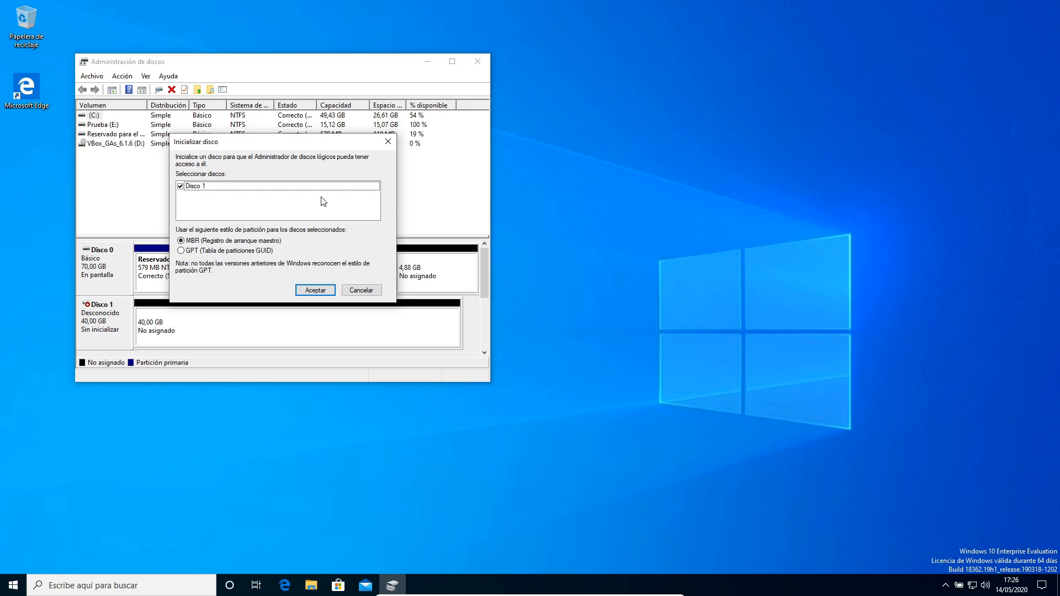
click(194, 251)
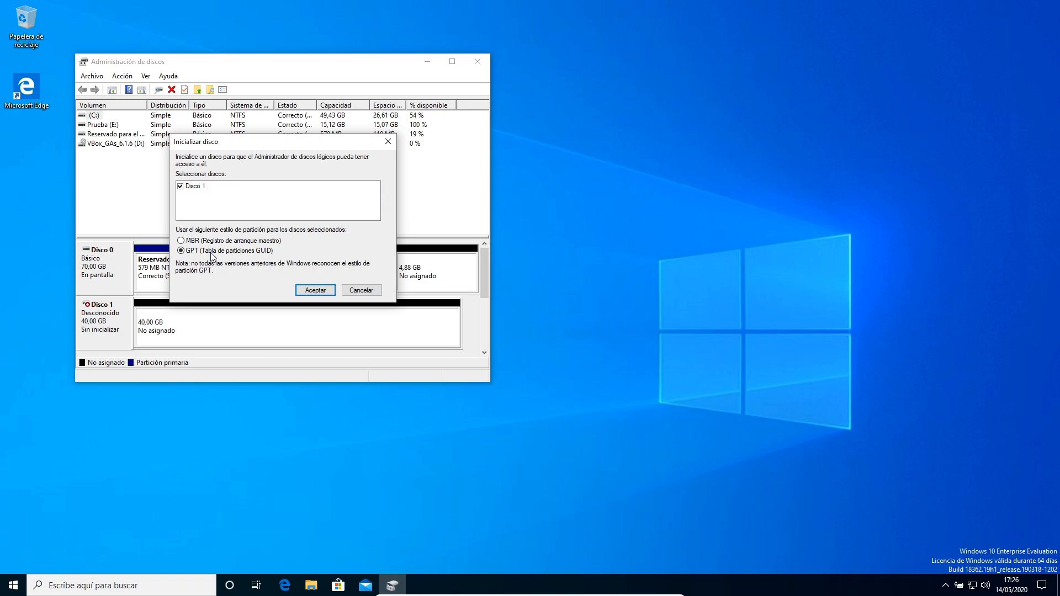
click(320, 291)
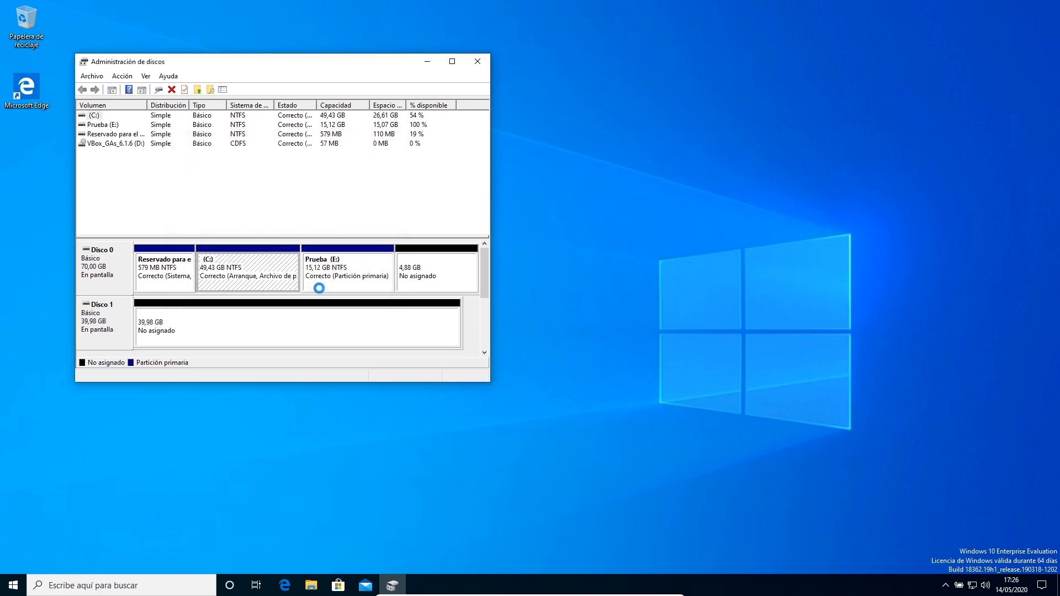
Create a simple NTFS volume on Disco 1 using all its space, drive letter F, labelled DISCO1.
click(452, 62)
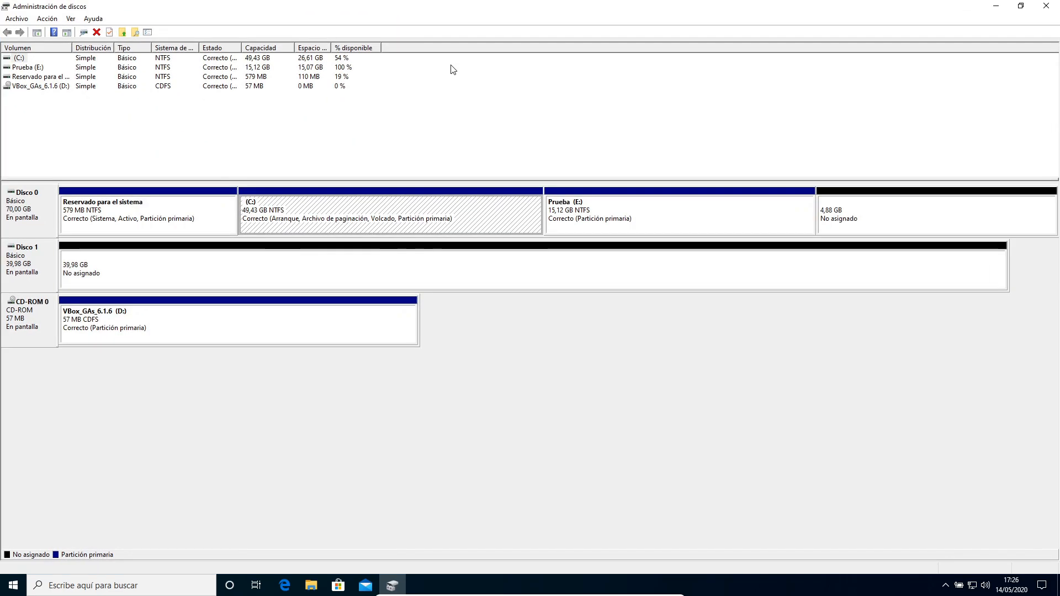
click(104, 273)
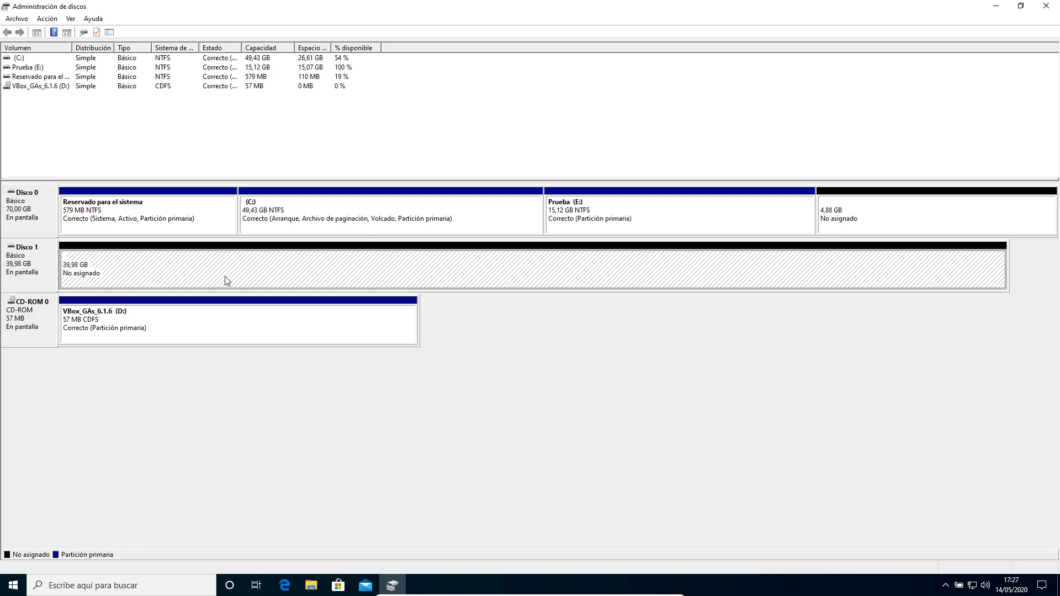
right_click(322, 272)
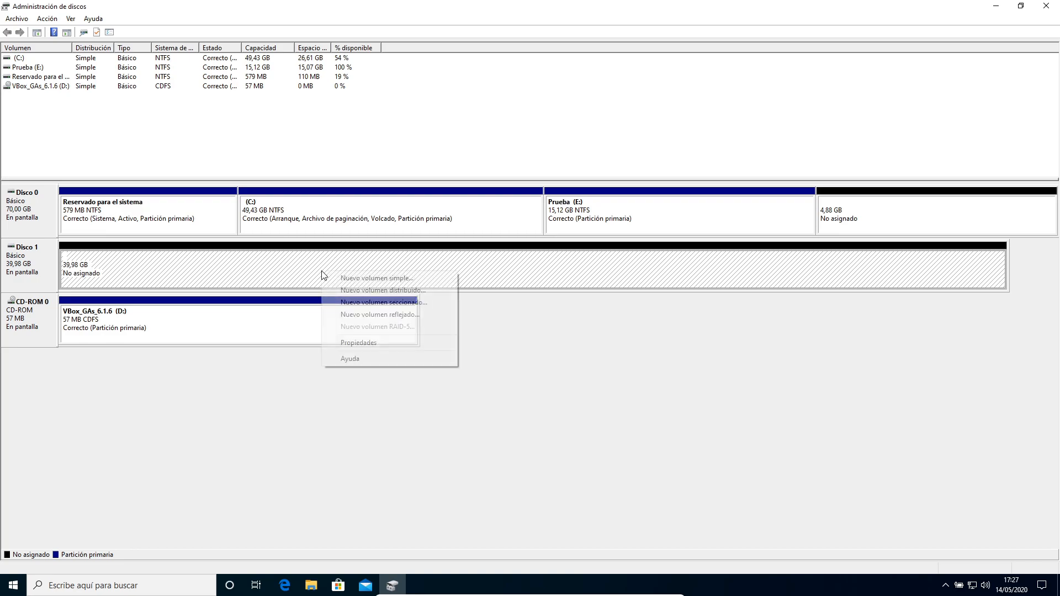
click(350, 277)
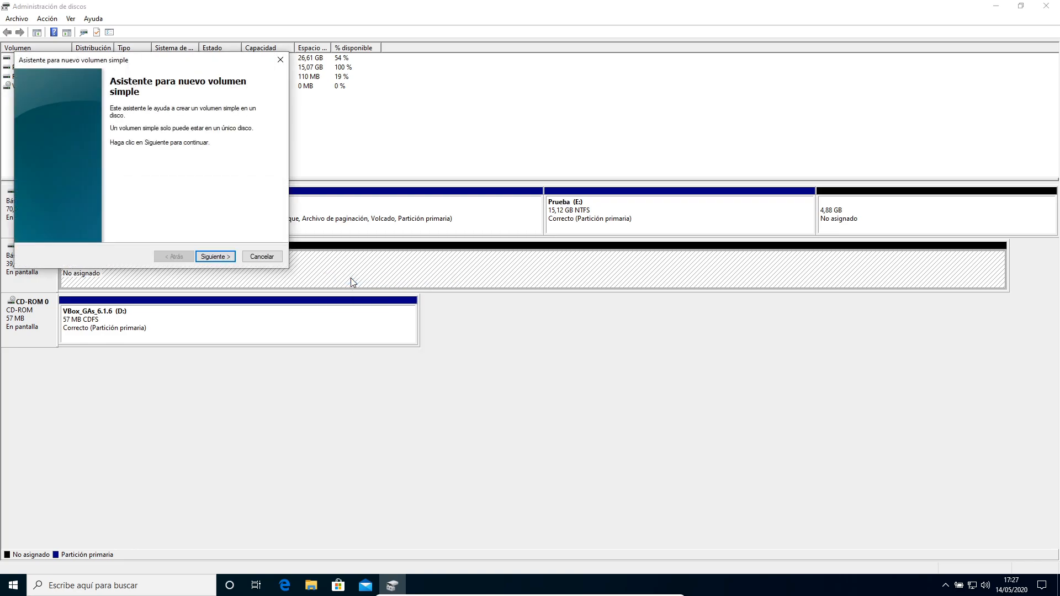
click(215, 256)
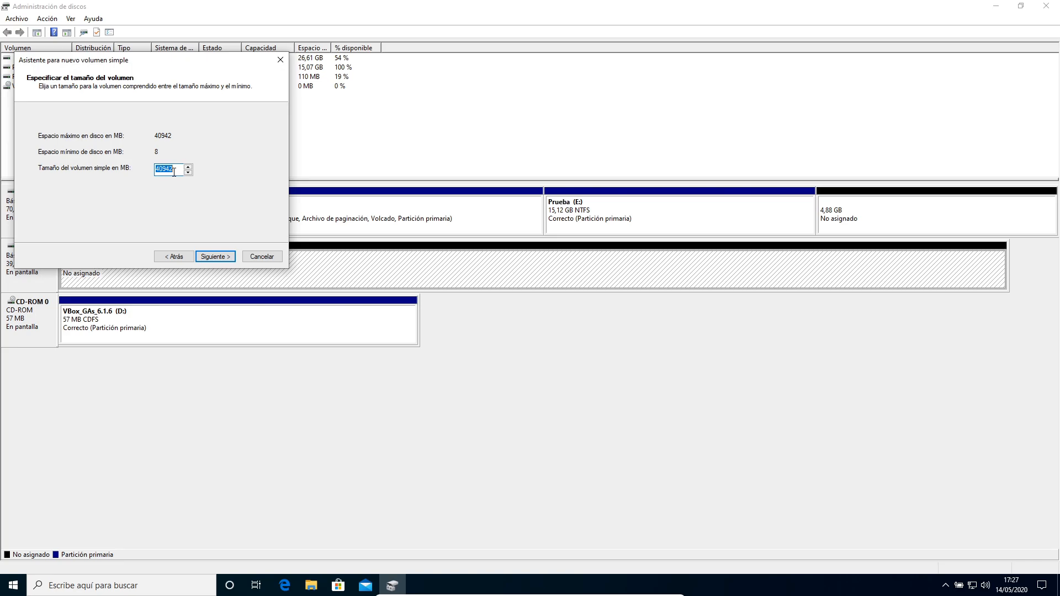
click(214, 257)
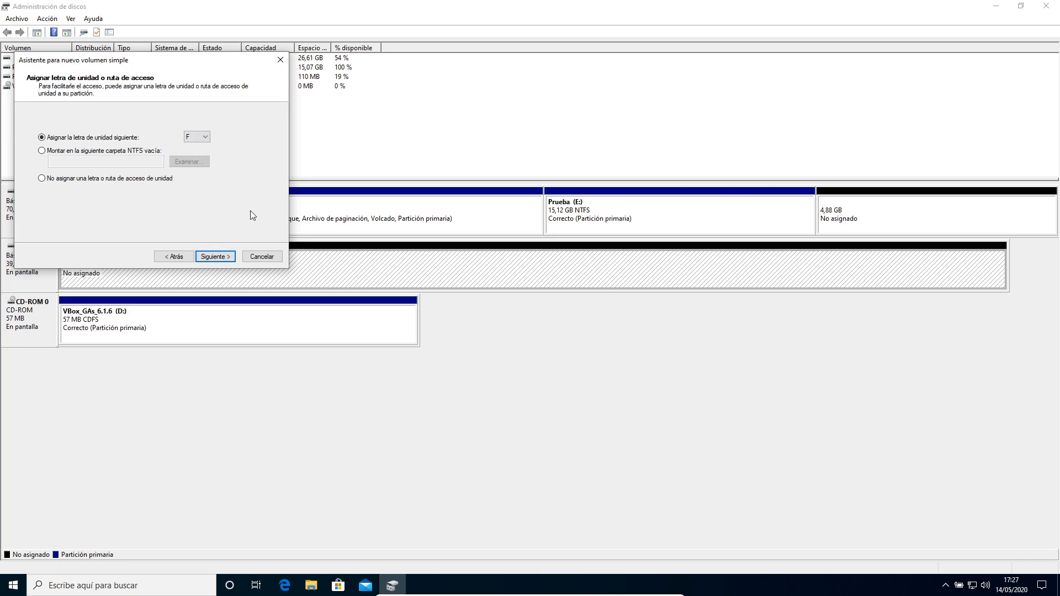
click(214, 257)
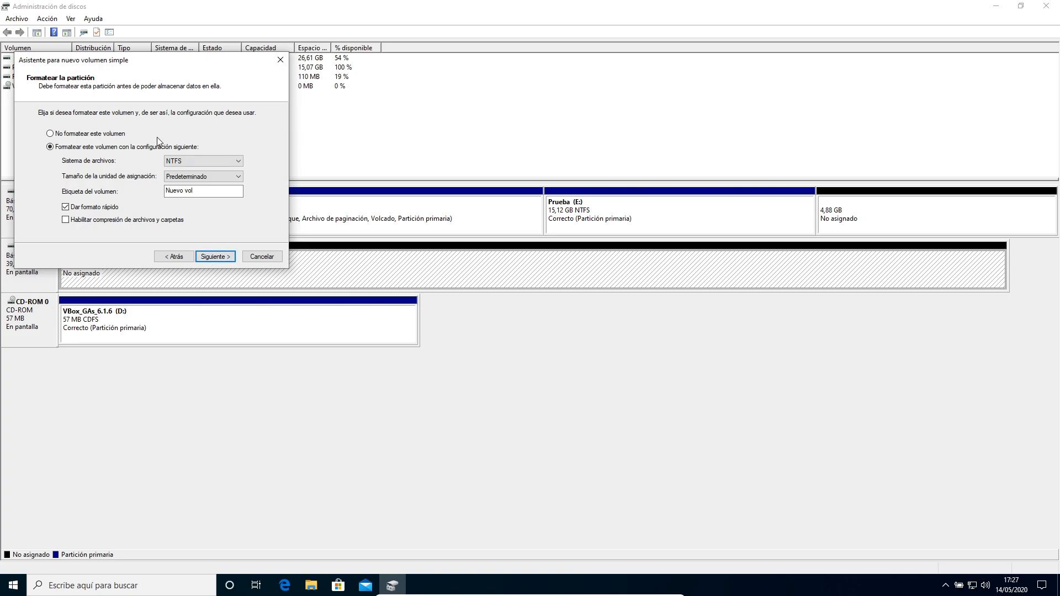
click(201, 191)
drag(206, 192, 92, 183)
text(DISCO1)
click(213, 256)
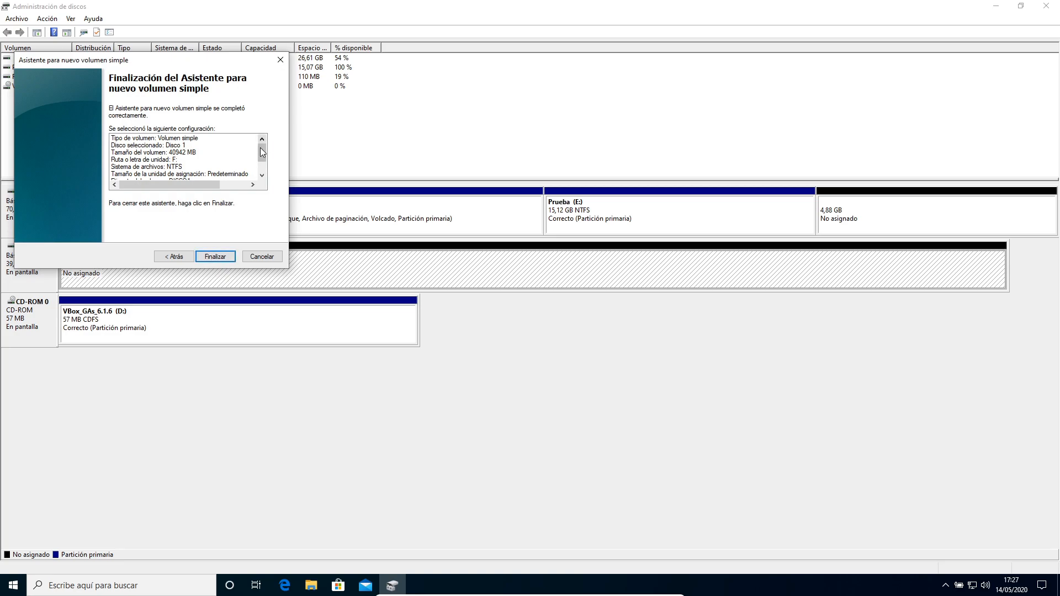
drag(262, 152, 260, 167)
click(210, 258)
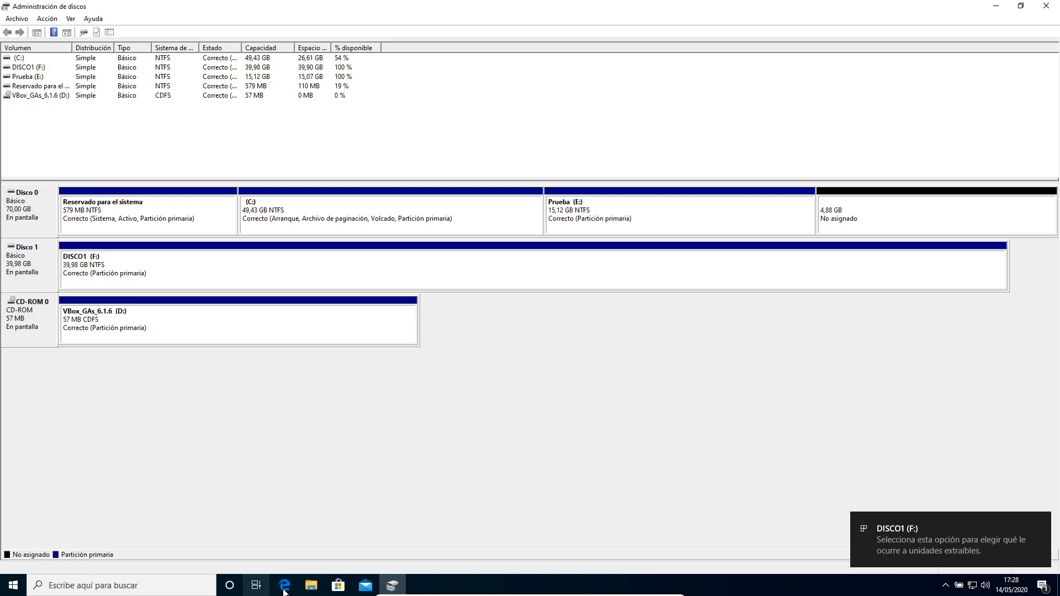
Check the new DISCO1 (F:) drive under This PC in File Explorer.
click(313, 591)
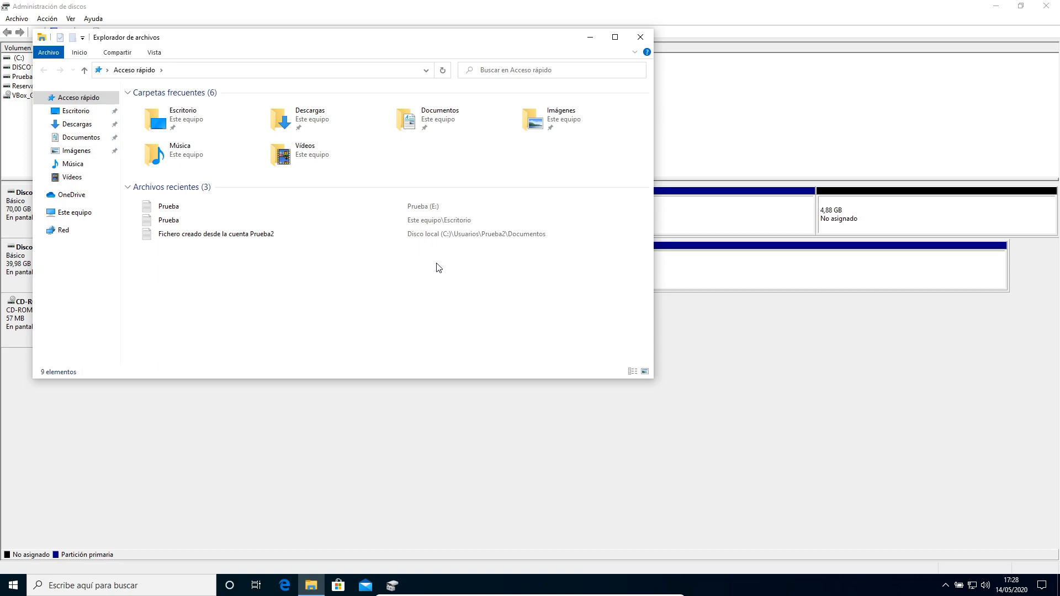
click(64, 214)
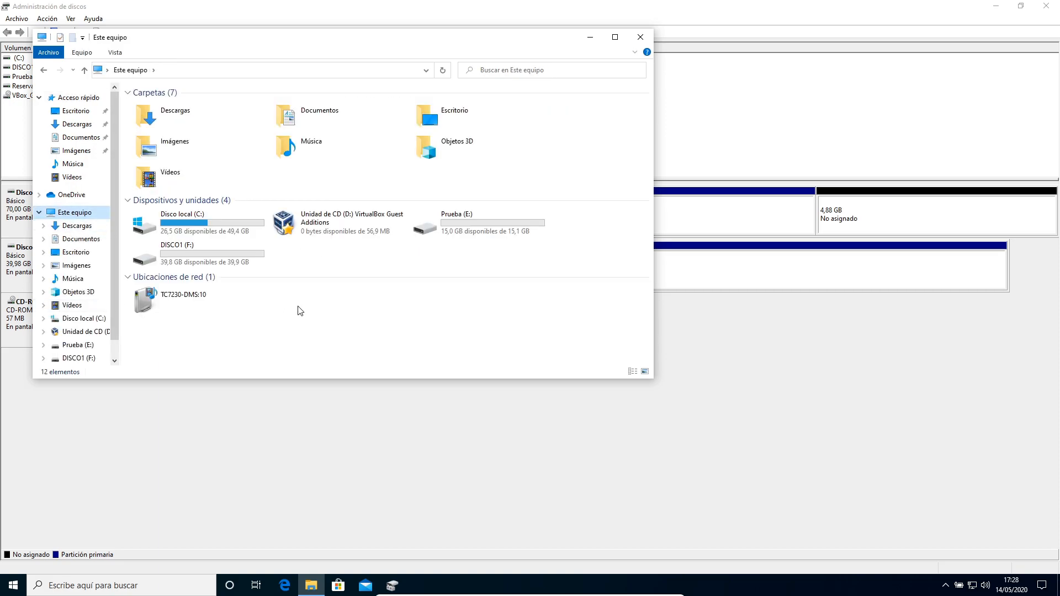
click(220, 257)
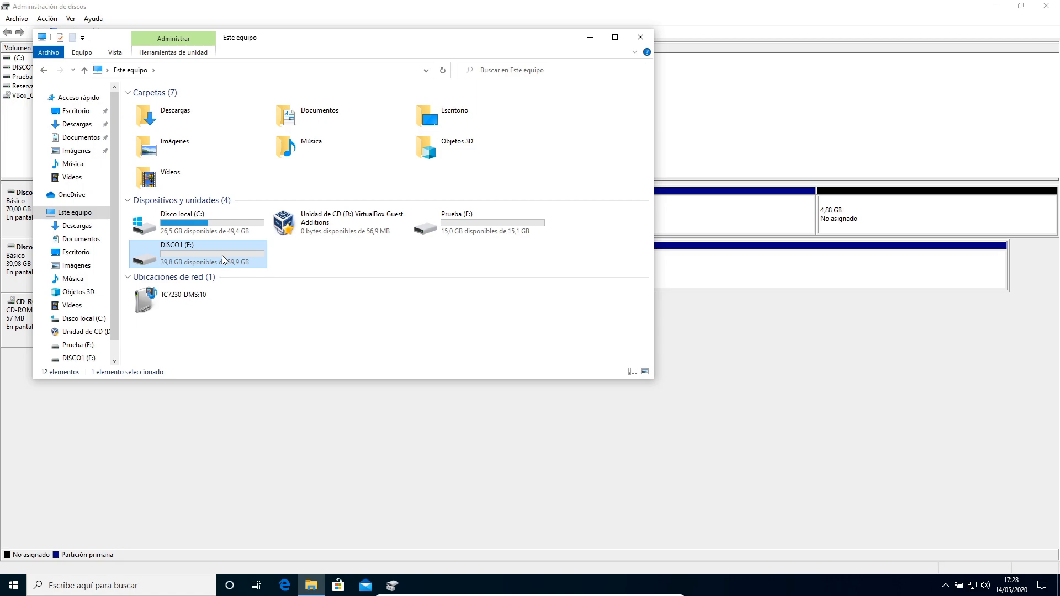
Open the DISCO1 (F:) drive to view its contents, then close File Explorer.
double_click(222, 255)
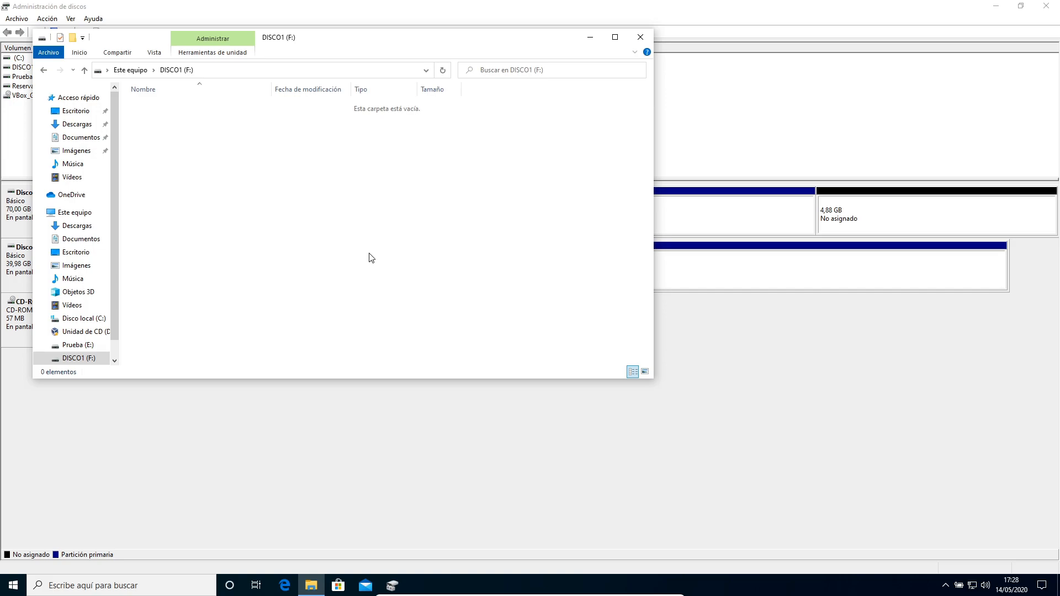
click(640, 37)
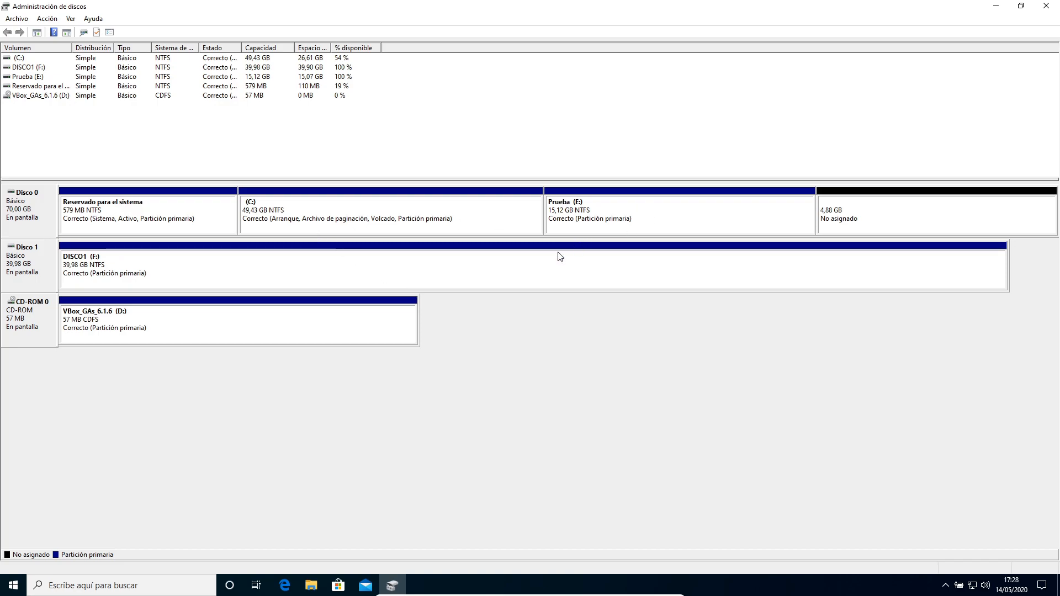
Shrink the DISCO1 (F:) volume by 15000 MB.
click(532, 280)
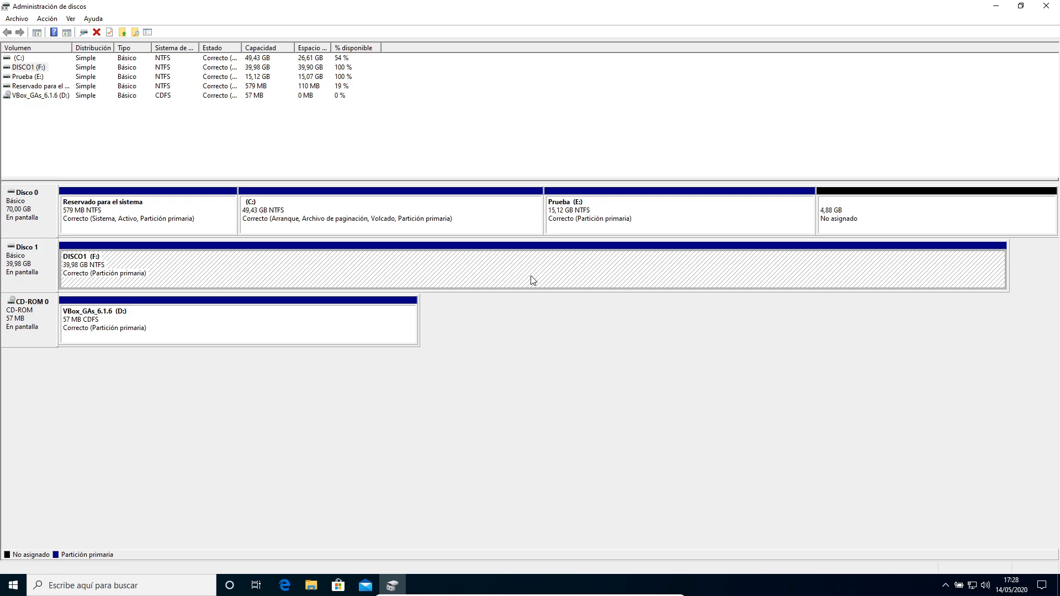
right_click(542, 273)
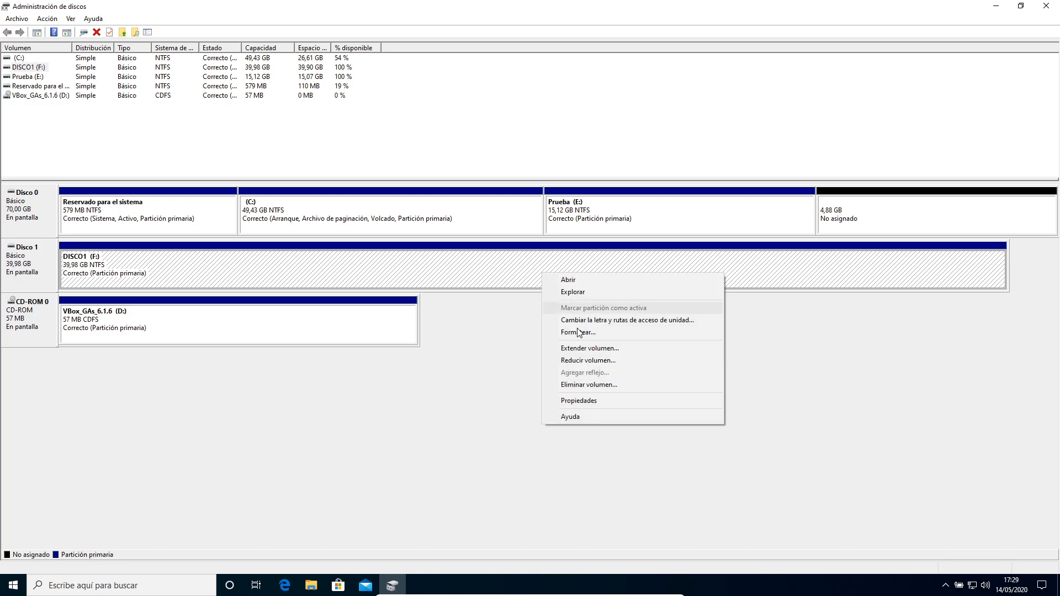
click(581, 361)
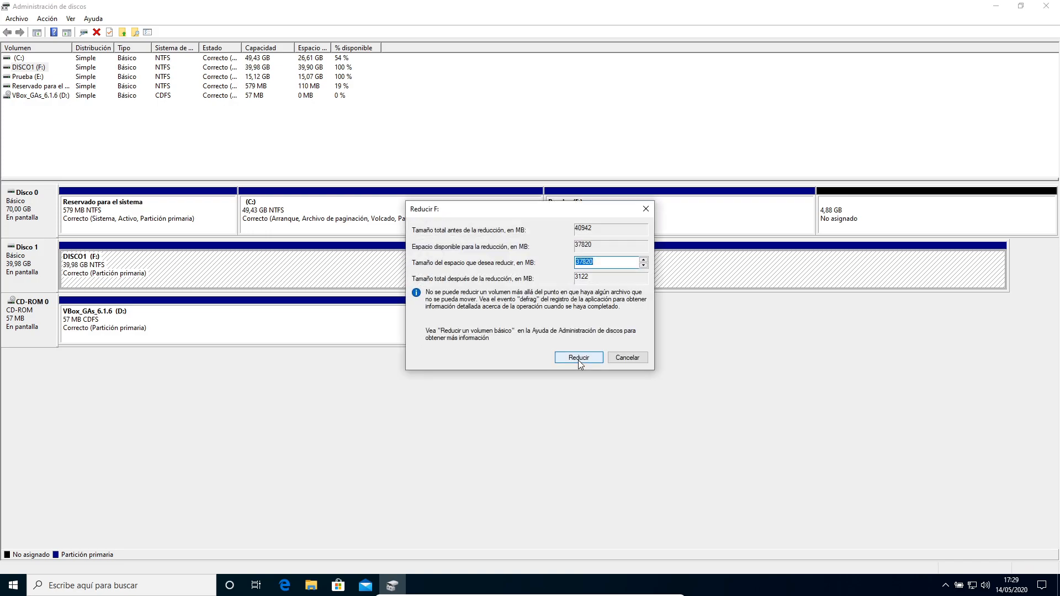
click(615, 262)
double_click(614, 262)
text(2000)
key(BackSpace)
key(BackSpace)
key(BackSpace)
key(BackSpace)
text(15000)
click(585, 359)
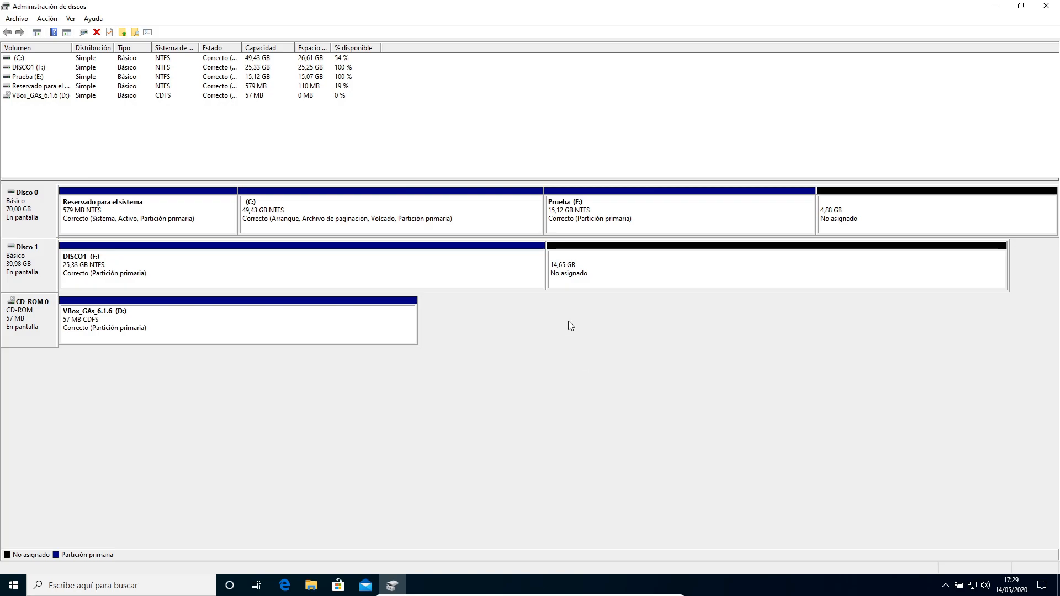
Create a 10000 MB simple NTFS volume in Disco 1's unallocated space with drive letter G, labelled DISCO1_B.
click(174, 261)
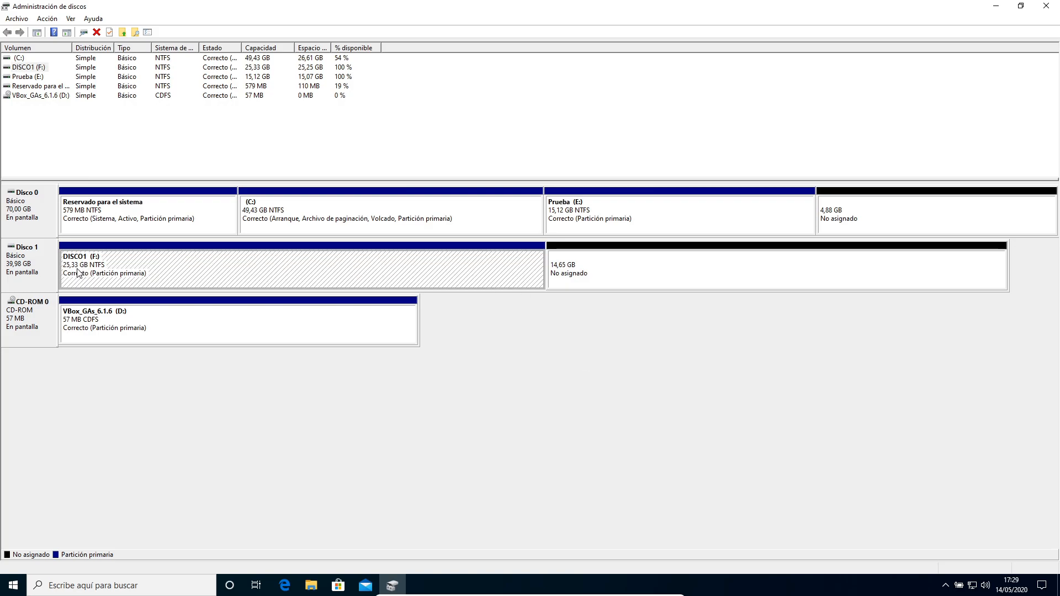
right_click(637, 273)
click(668, 281)
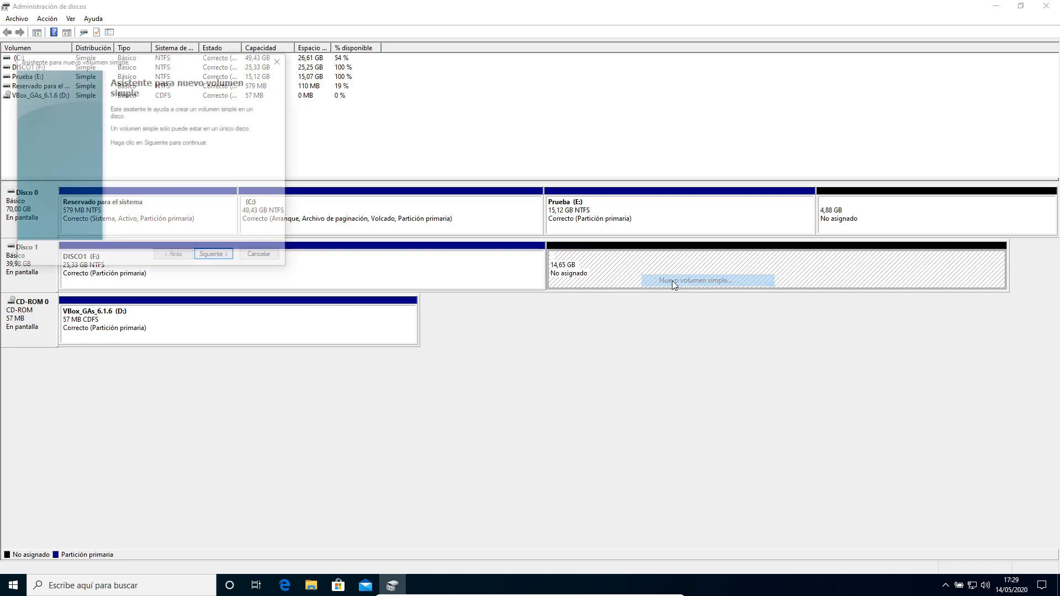
click(215, 257)
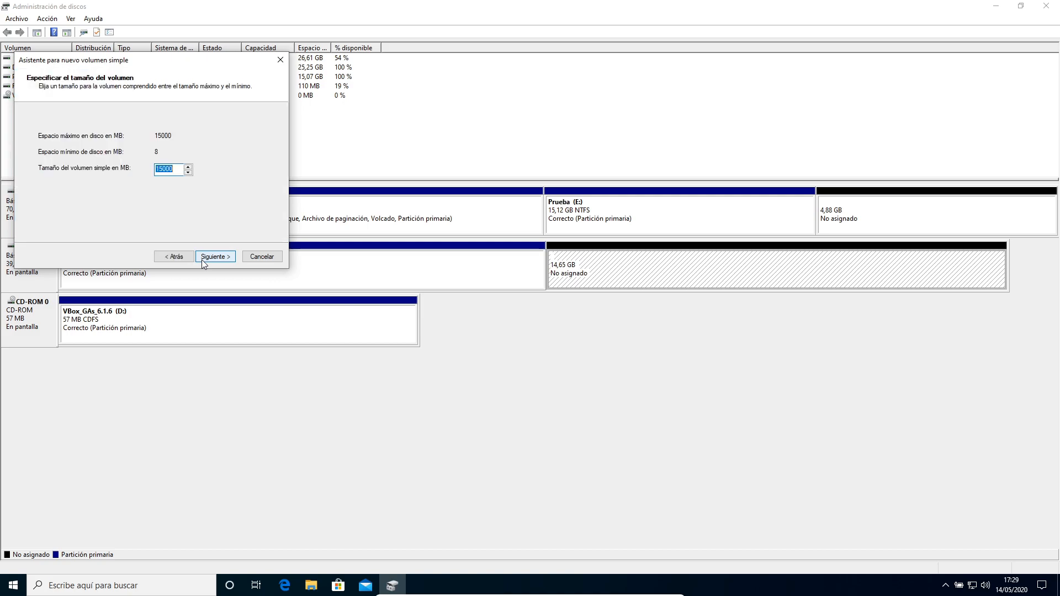
text(1000)
key(Return)
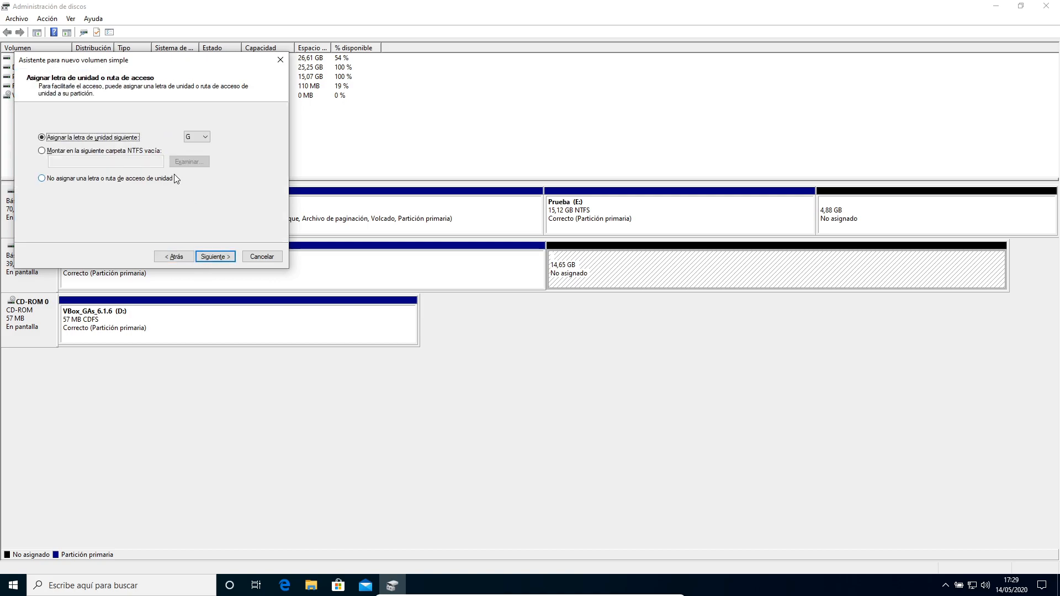
click(225, 257)
drag(203, 192, 68, 184)
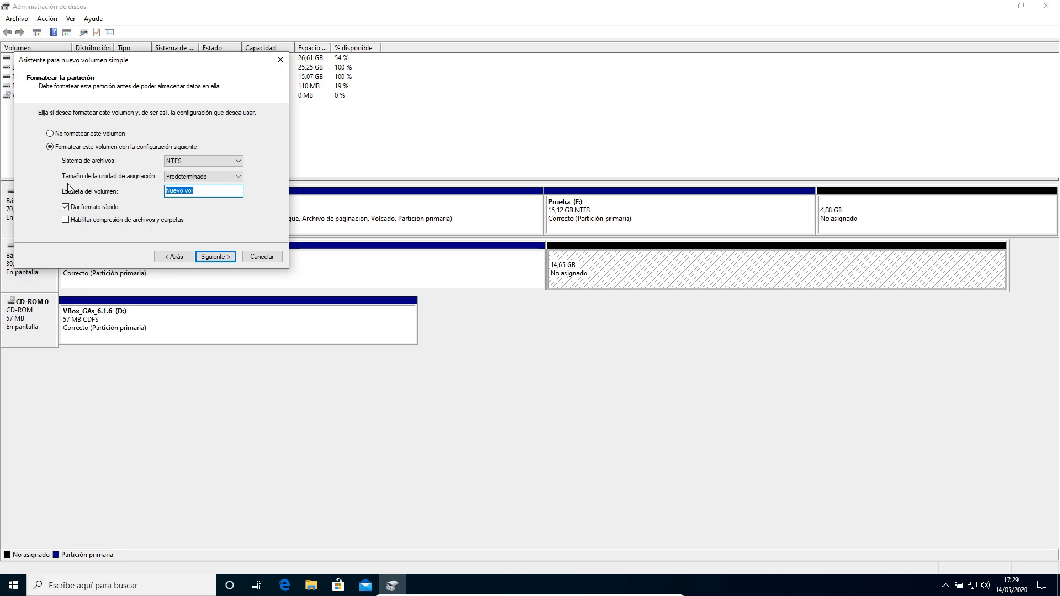
text(DISCO1_B)
click(214, 256)
click(214, 257)
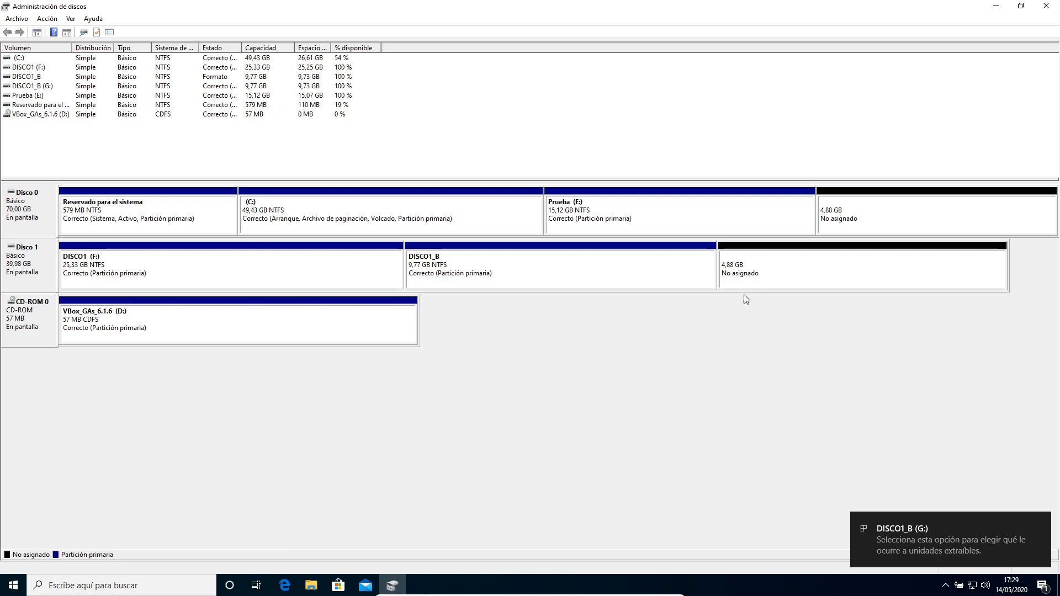
right_click(670, 271)
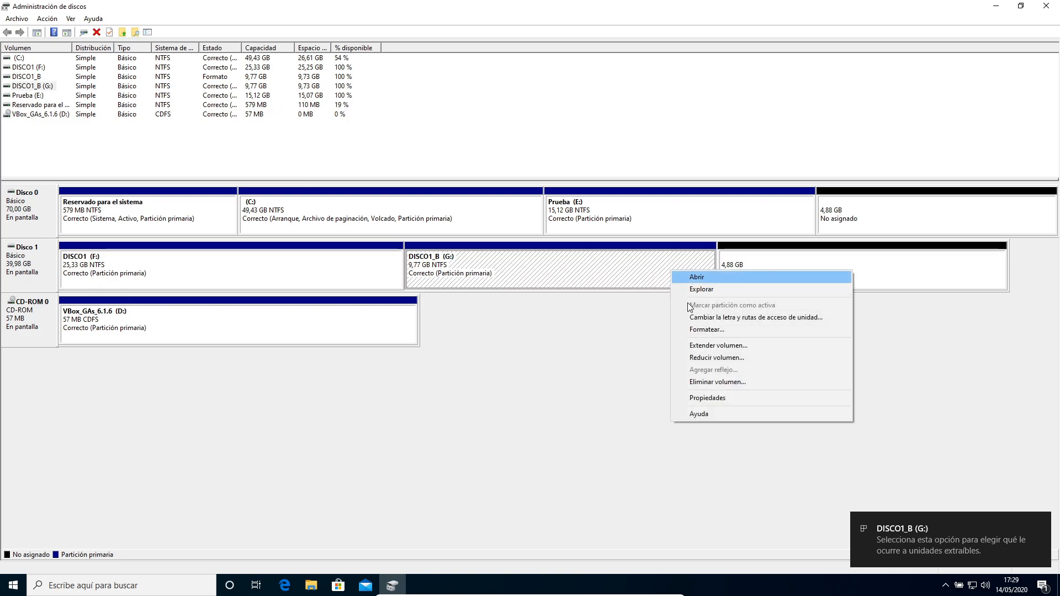
click(700, 346)
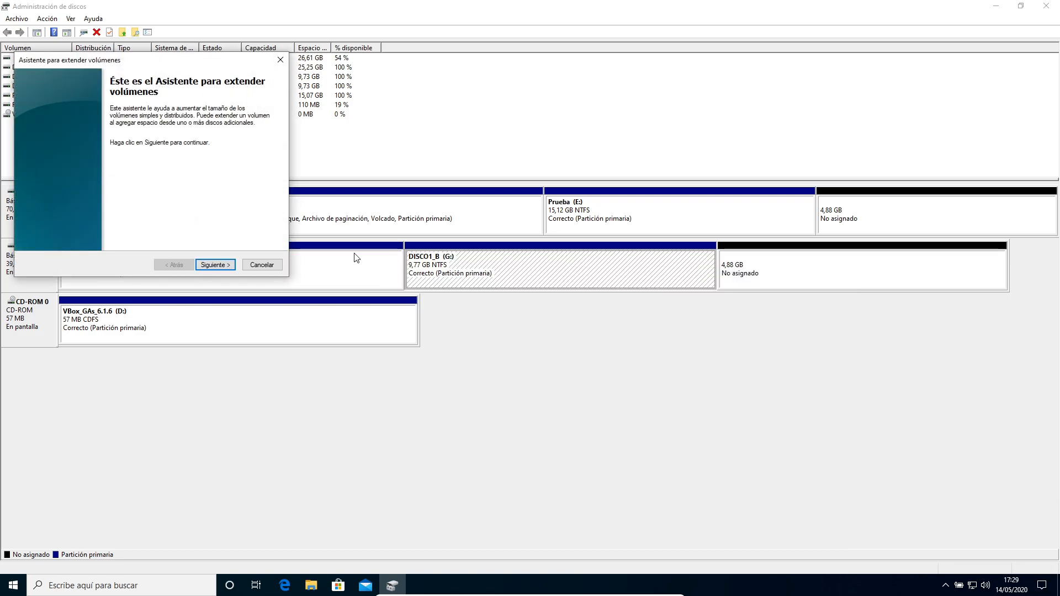
click(270, 267)
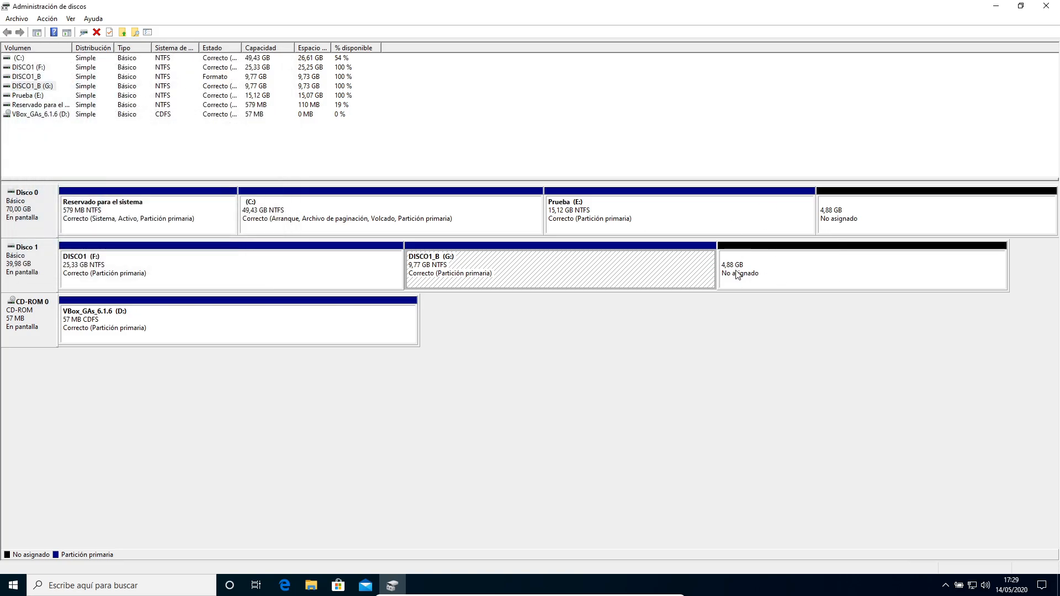
Try to extend DISCO1 (F:) by 2500 MB of Disco 1's unallocated space.
right_click(327, 283)
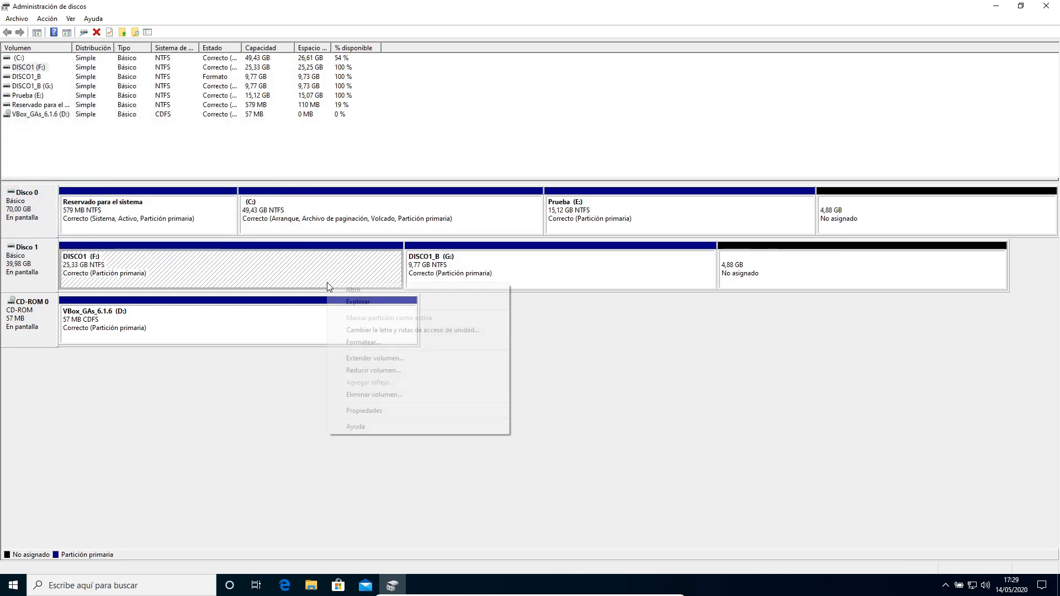
click(378, 362)
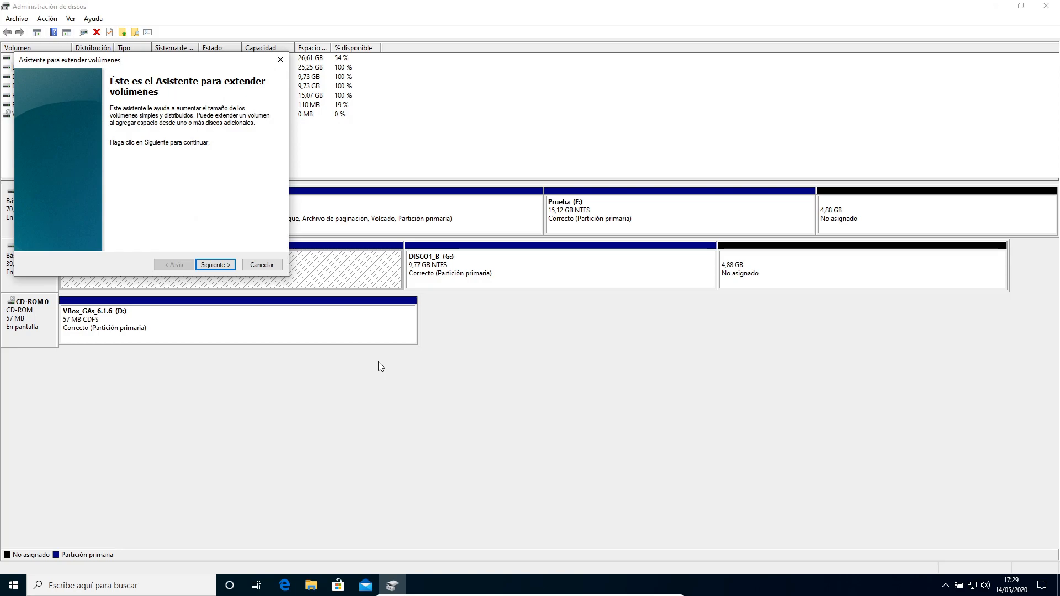
click(211, 262)
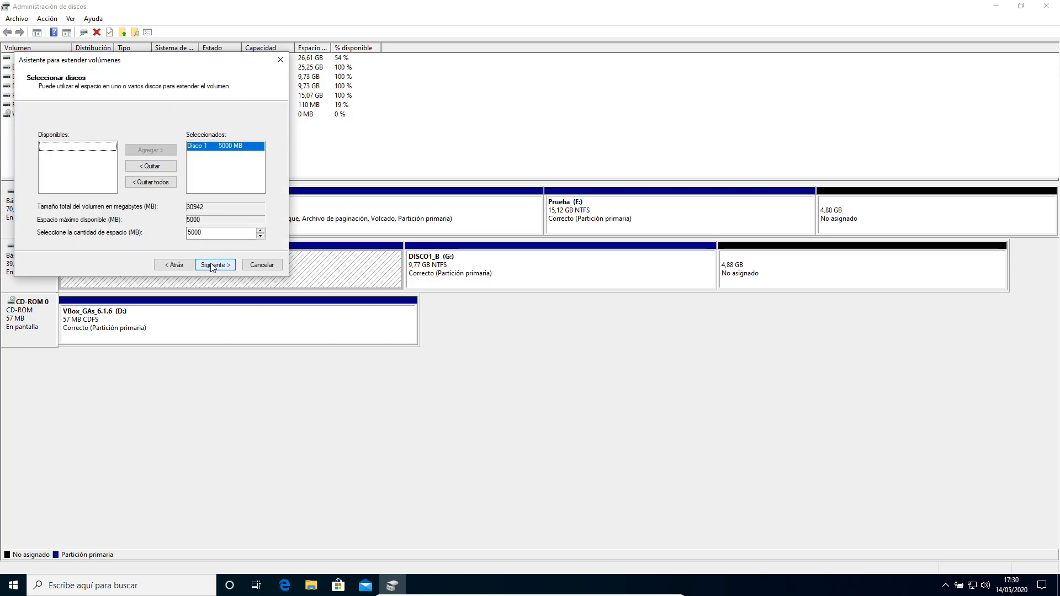
click(220, 234)
key(ctrl+a)
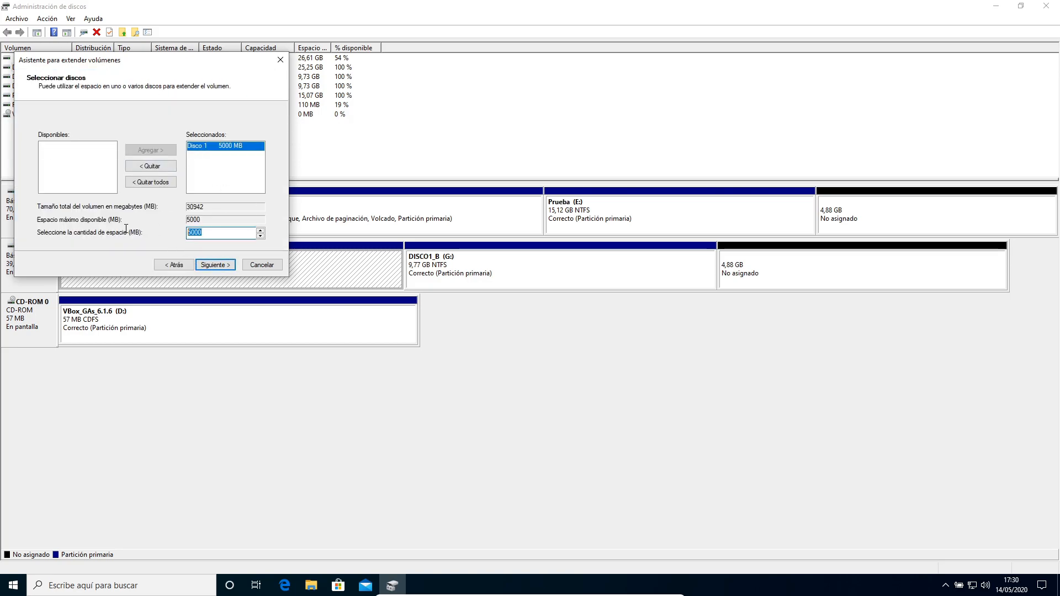
text(2500)
click(264, 265)
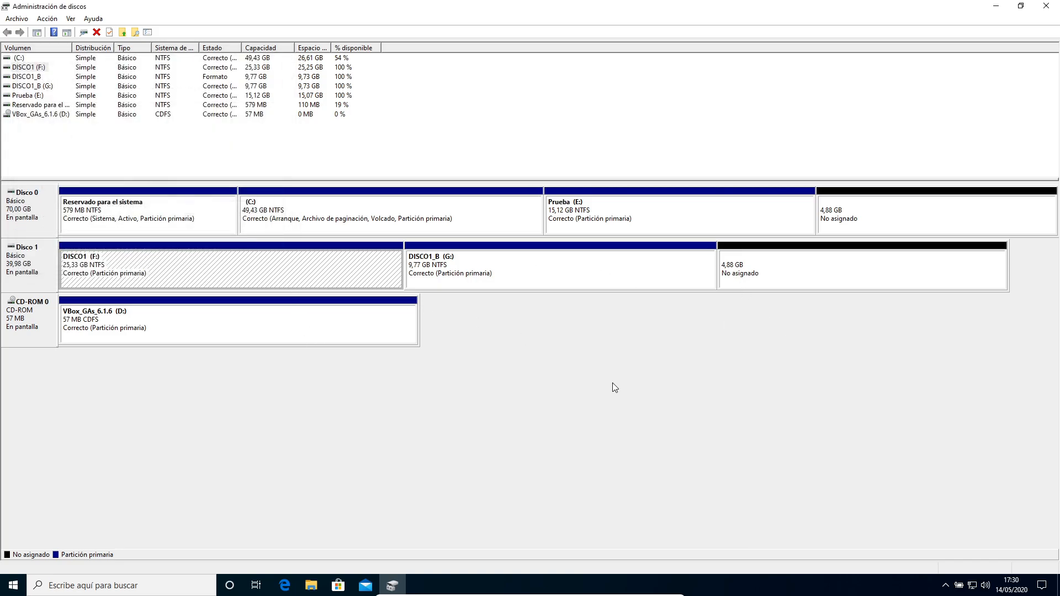